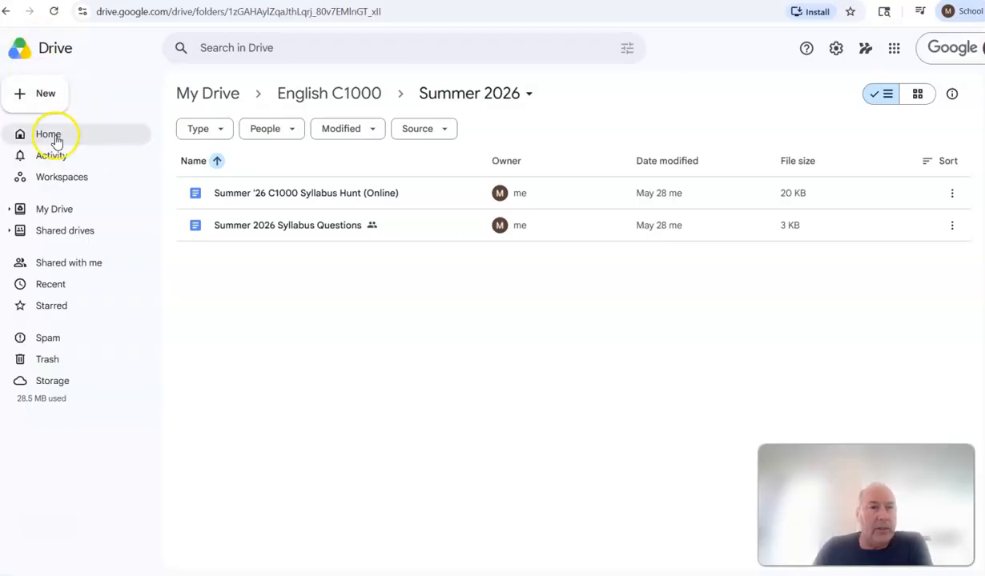
# Create a blank Google Docs document in the Summer 2026 folder and title it "Formatting Example".
pyautogui.click(49, 106)
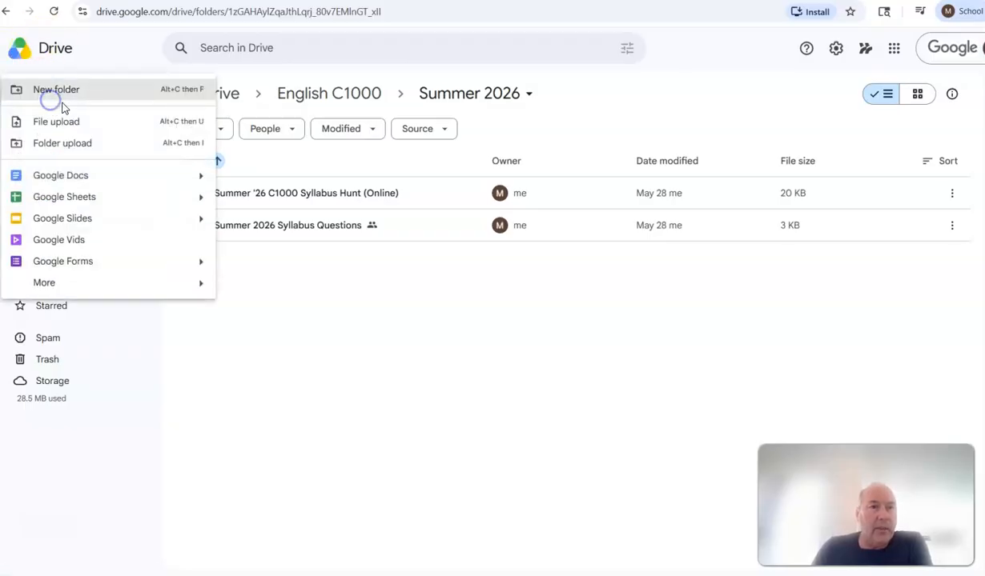
pyautogui.click(72, 179)
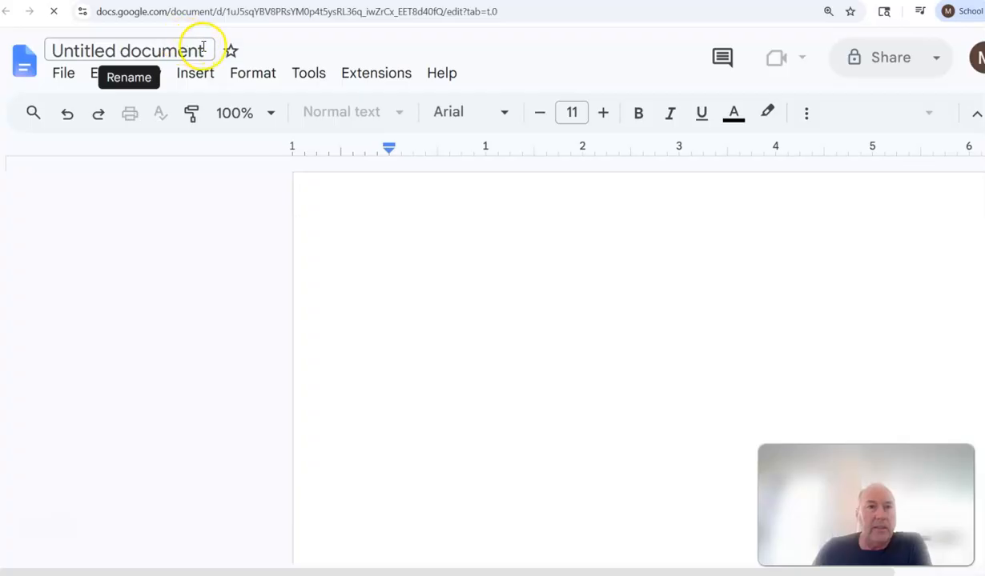
pyautogui.moveTo(203, 48); pyautogui.dragTo(73, 50)
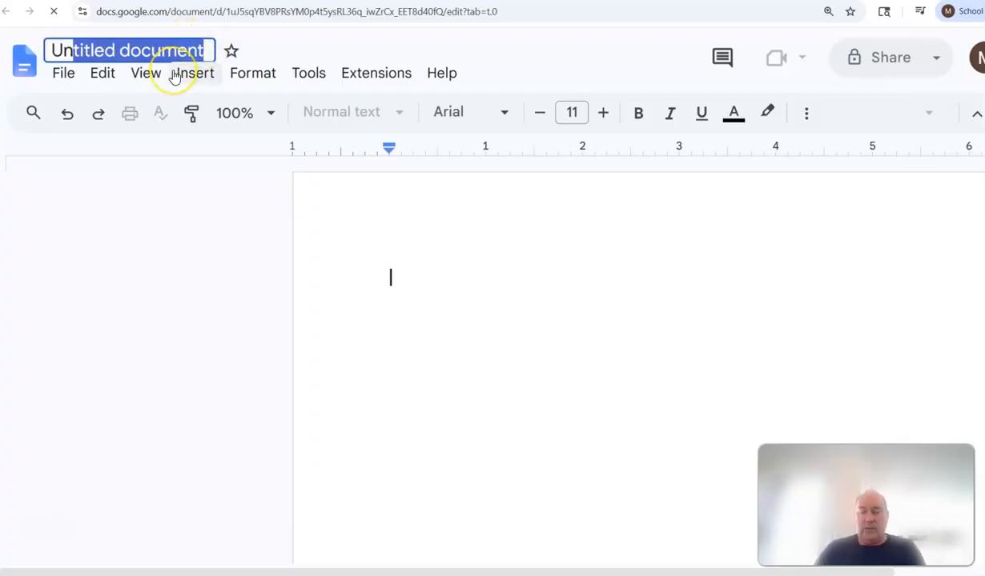
pyautogui.press('BackSpace')
pyautogui.press('BackSpace')
pyautogui.press('BackSpace')
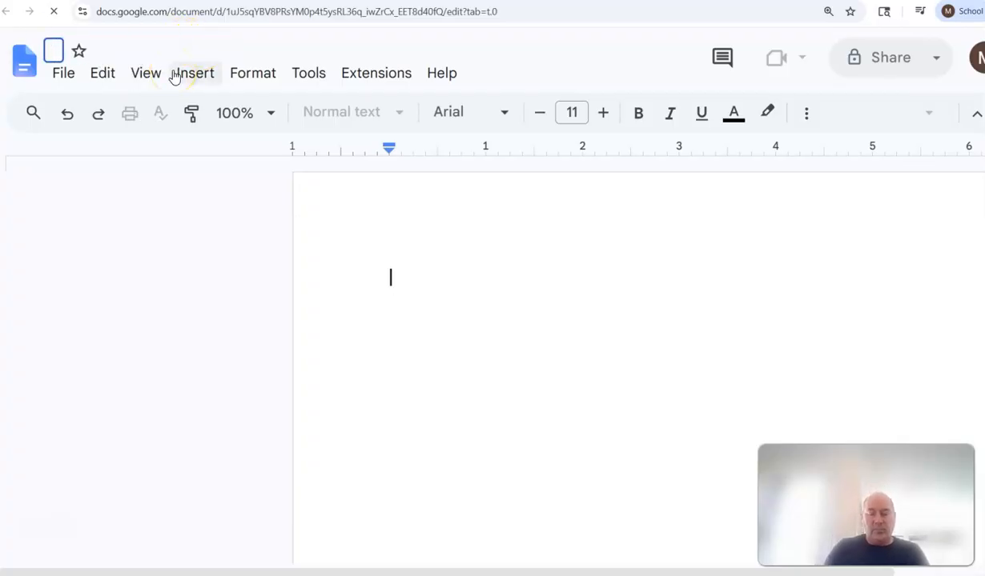
pyautogui.write('Formatting Examp')
pyautogui.press('Return')
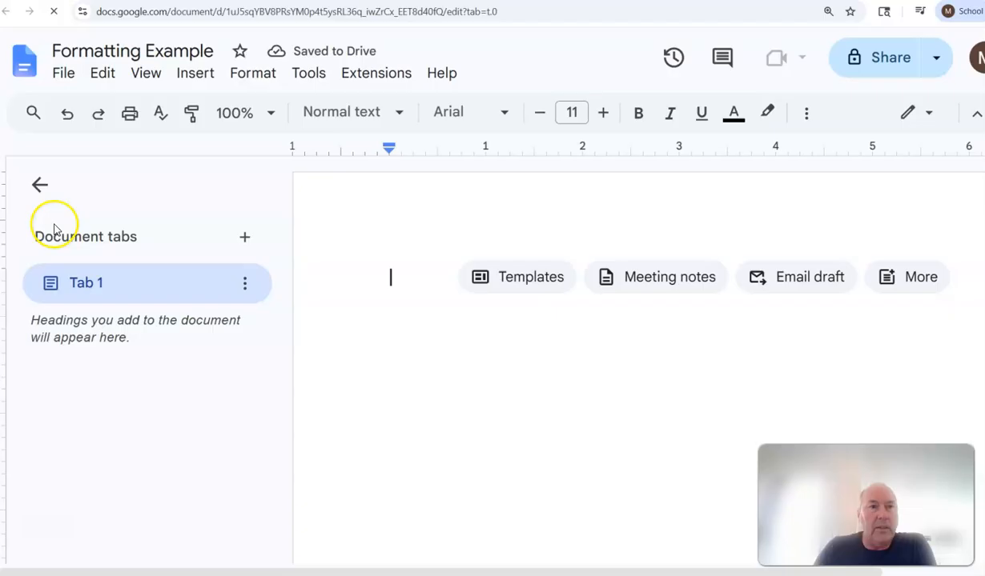
# Collapse the document tabs pane and set the text to 12-point Times New Roman.
pyautogui.click(39, 185)
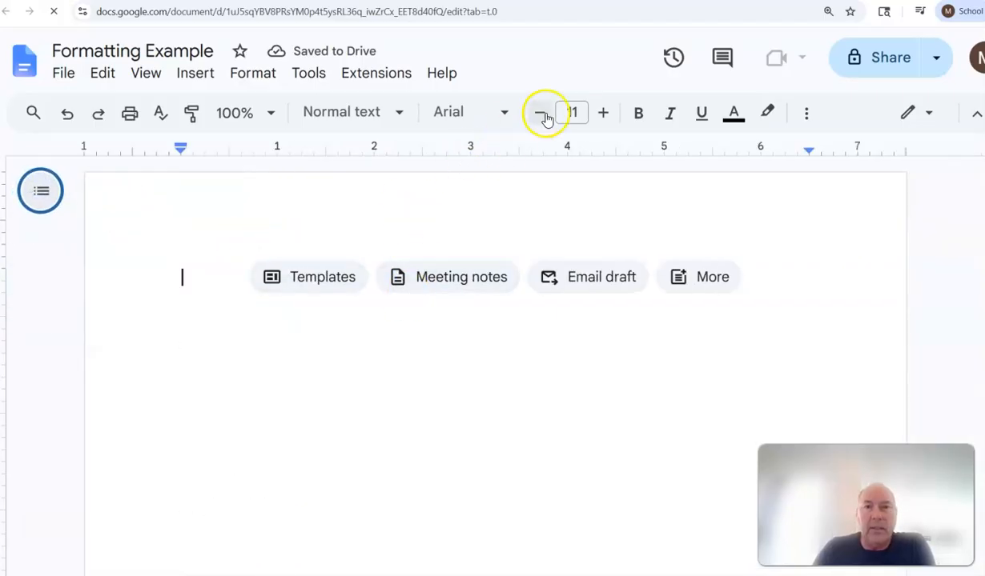
pyautogui.click(603, 113)
pyautogui.click(504, 113)
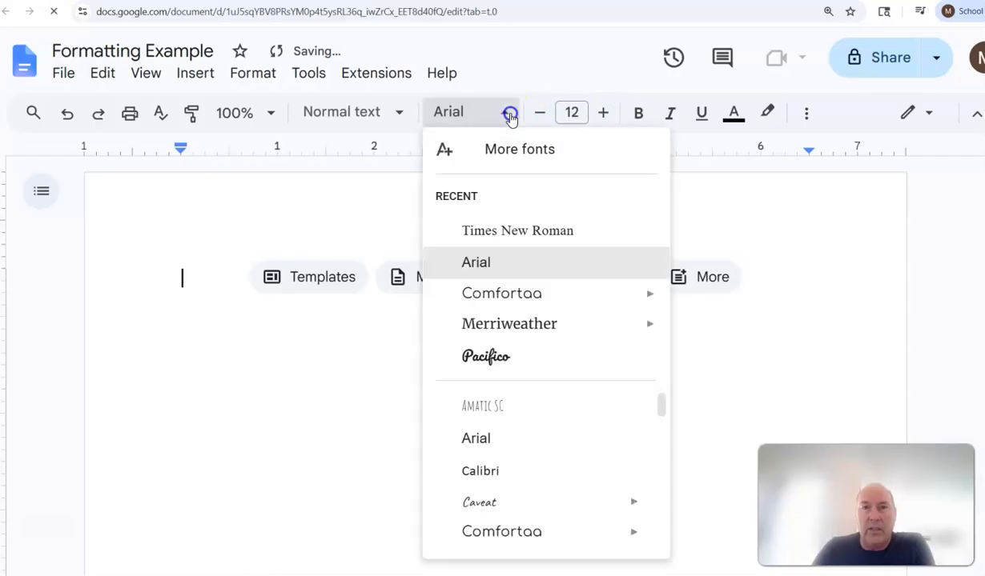
pyautogui.click(488, 230)
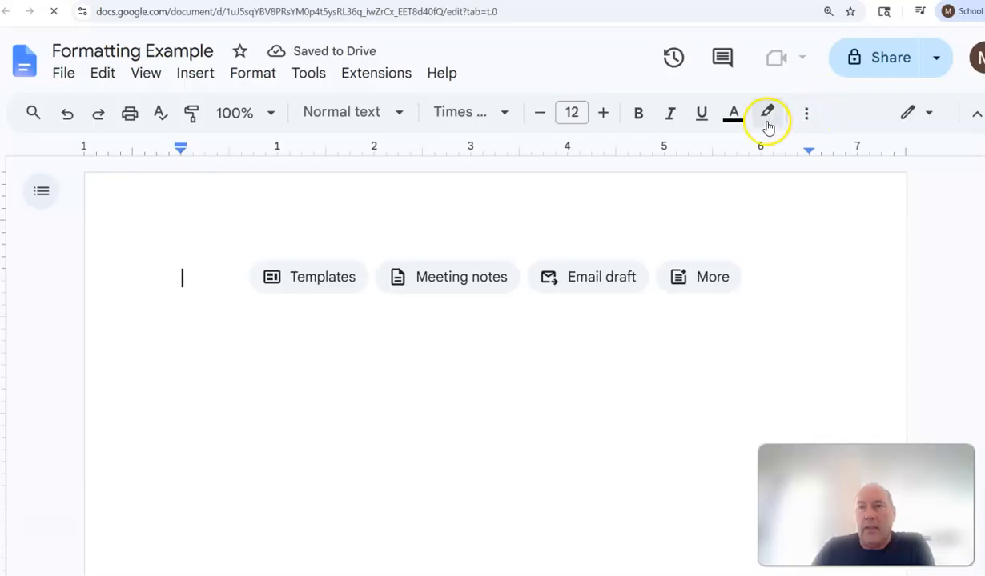
# Set the document's line spacing to Double.
pyautogui.click(812, 120)
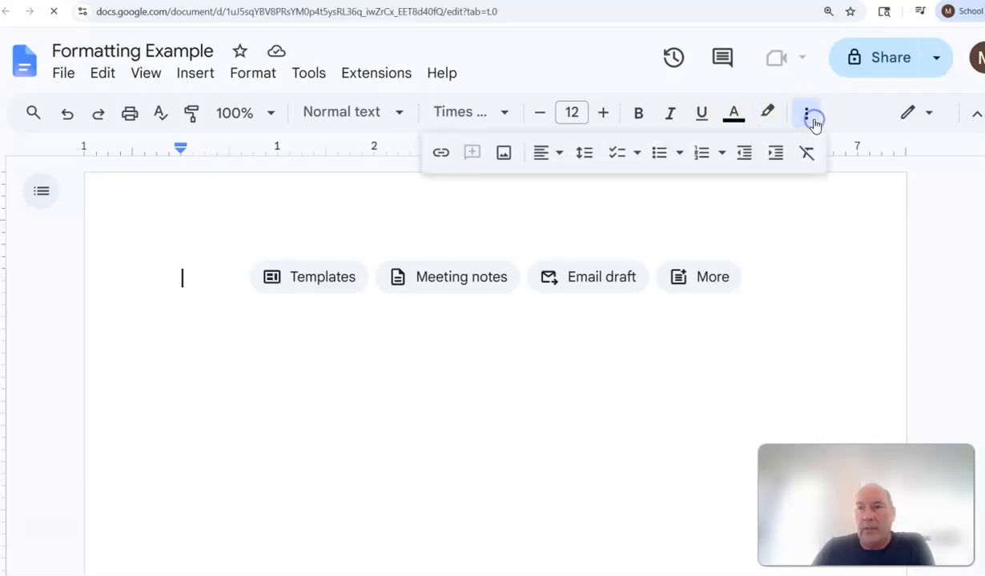
pyautogui.click(586, 158)
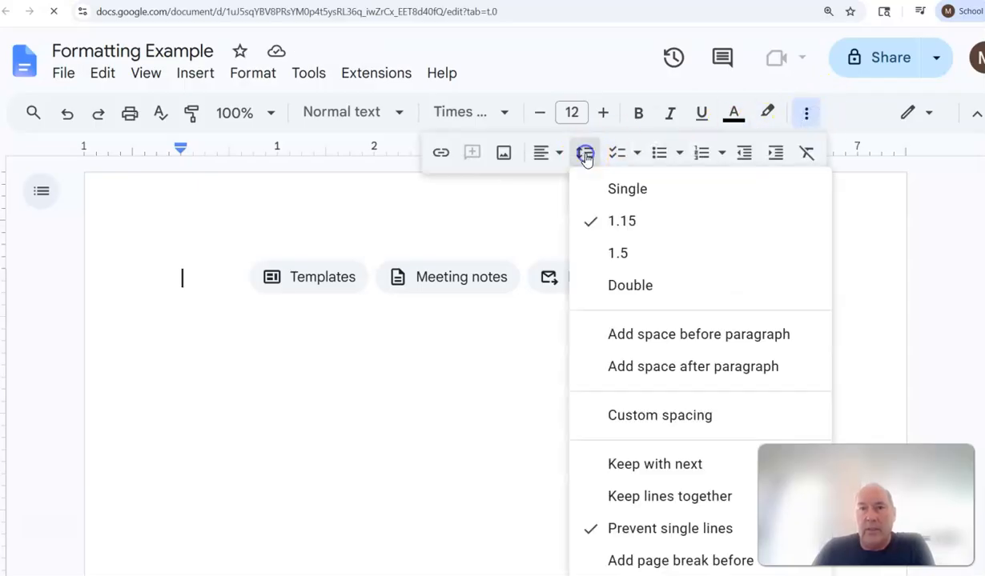
pyautogui.click(622, 288)
pyautogui.click(808, 117)
pyautogui.click(573, 159)
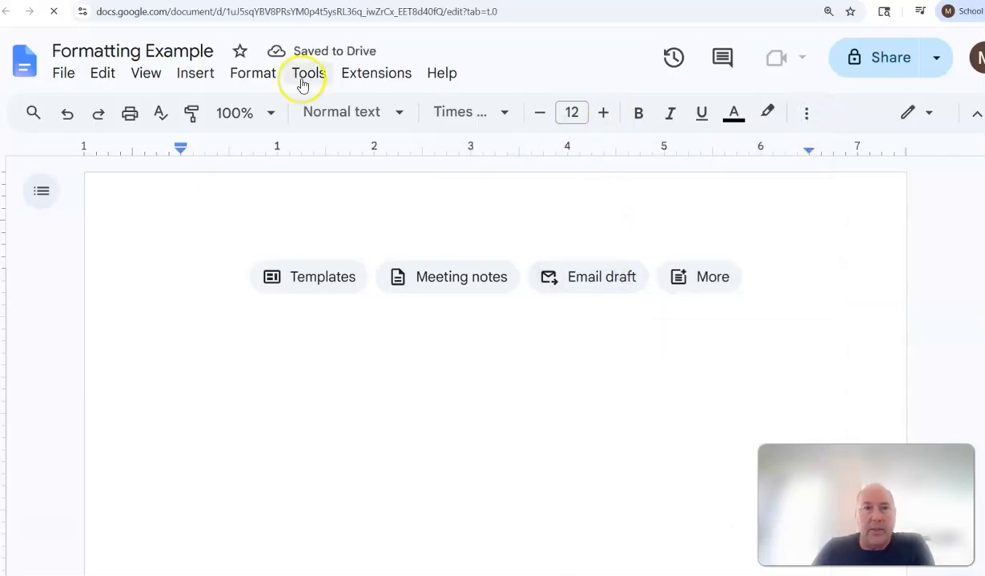
pyautogui.click(253, 73)
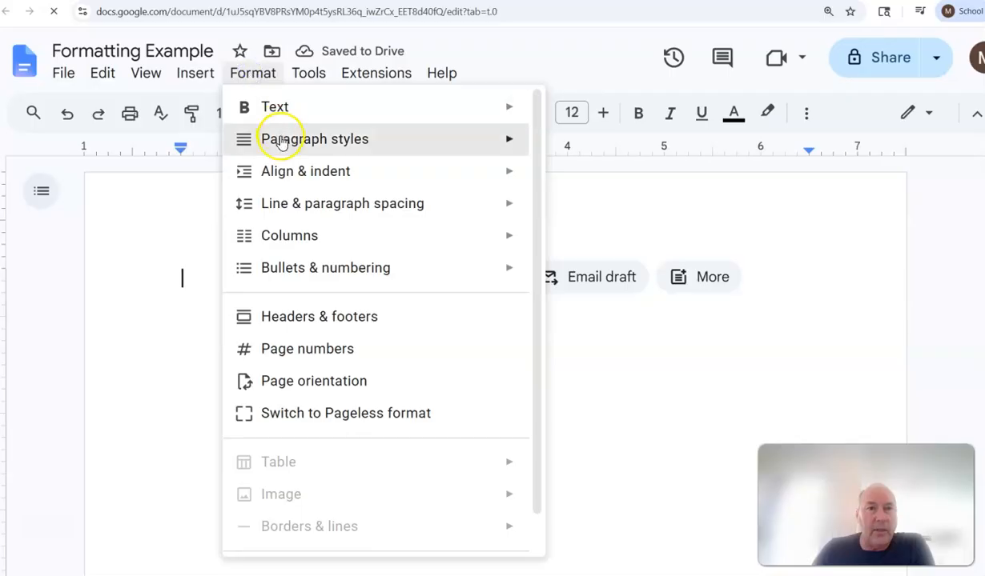
pyautogui.moveTo(281, 142)
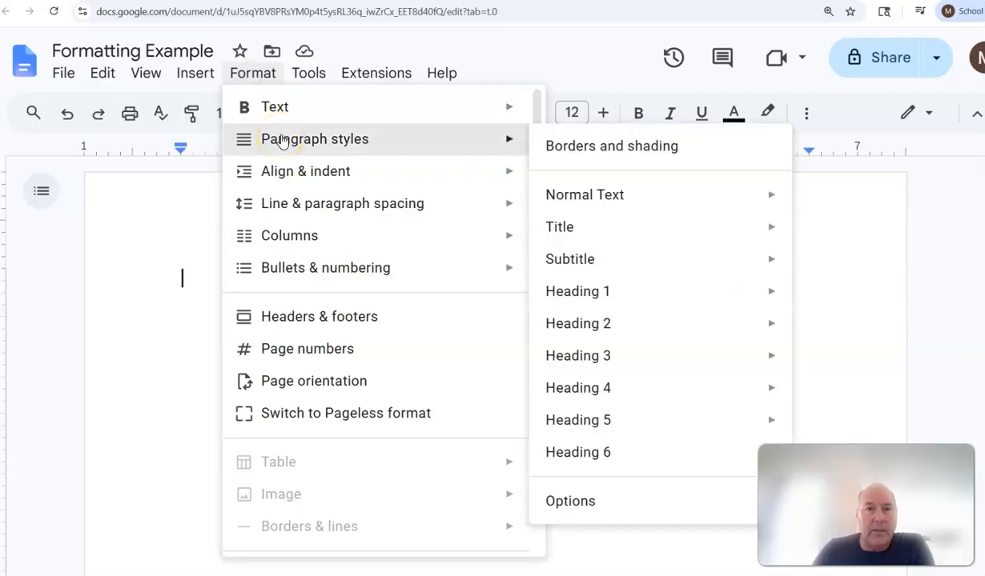
pyautogui.moveTo(352, 204)
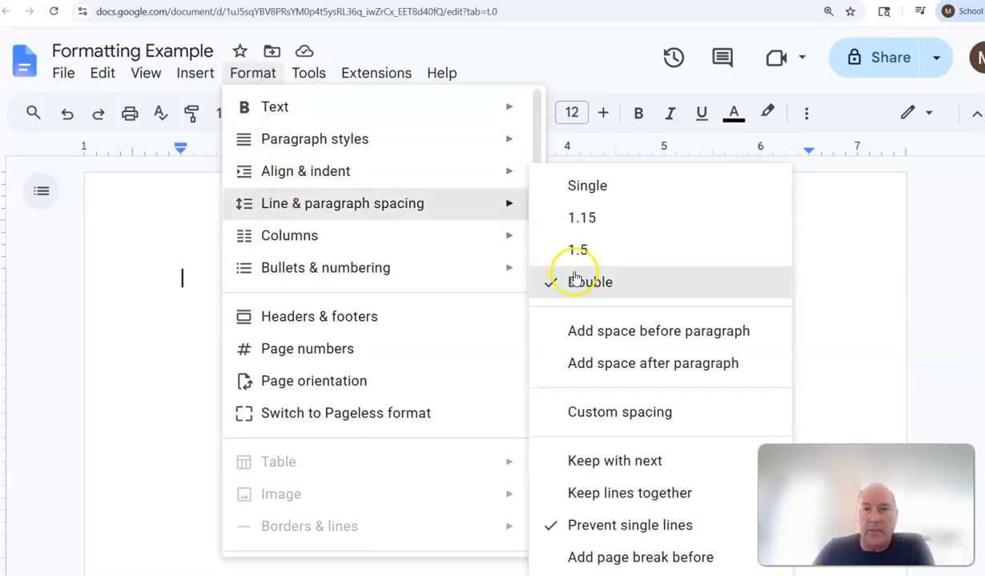
pyautogui.click(485, 54)
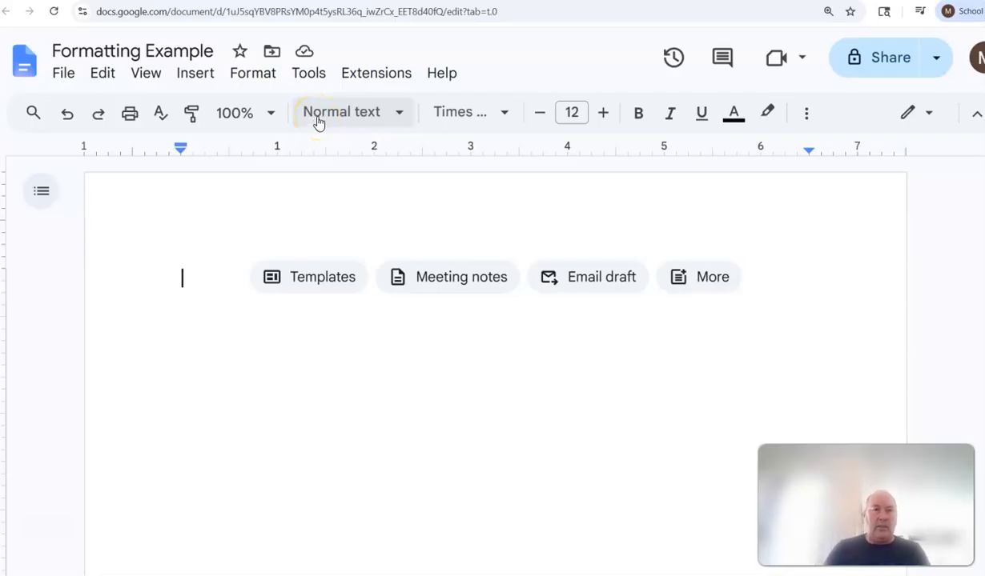
# Enter the student's full name on the first line of the document body.
pyautogui.doubleClick(405, 354)
pyautogui.click(373, 302)
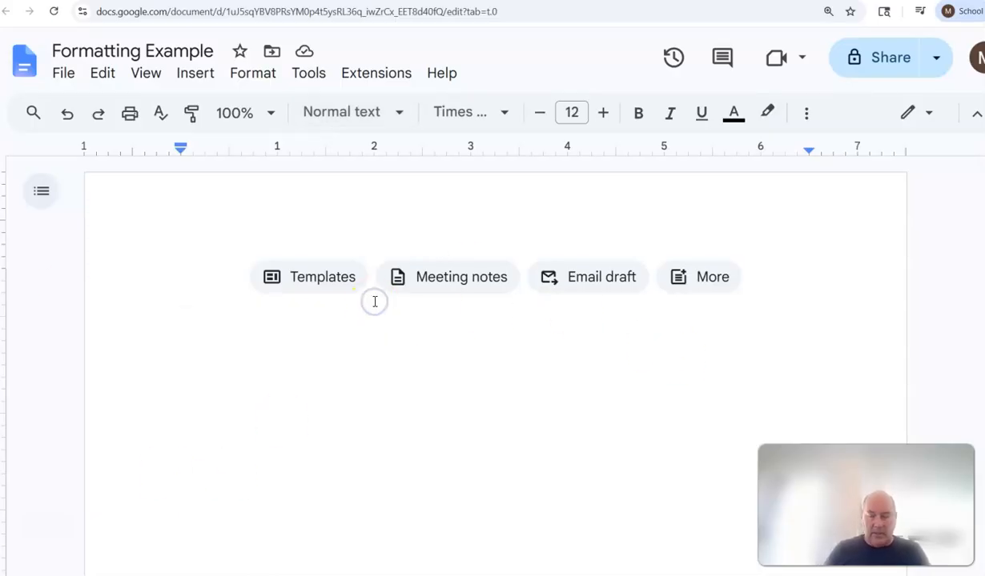
pyautogui.write('Joe Dough')
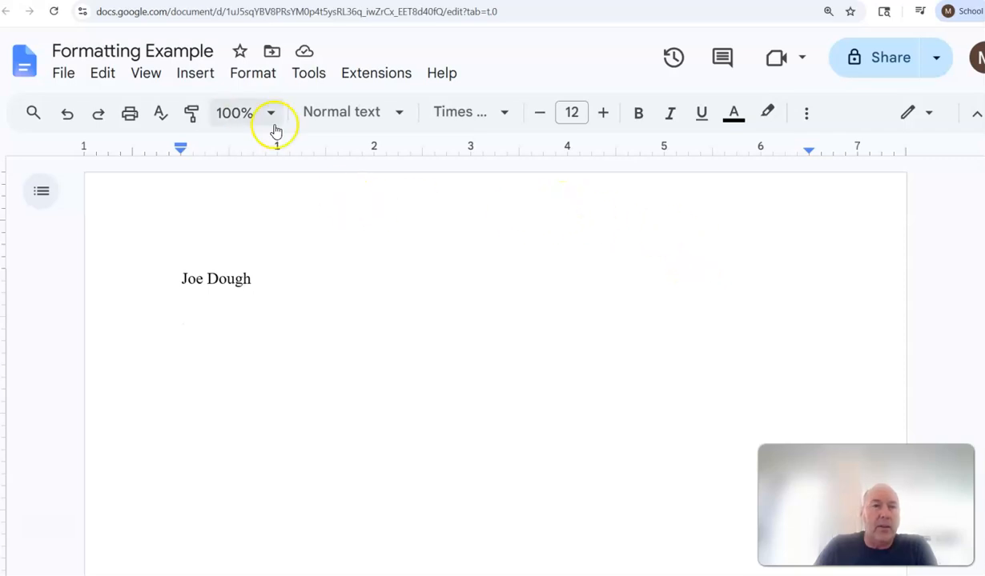
# Insert page numbers in the upper-right corner of the header, starting on the first page.
pyautogui.click(204, 78)
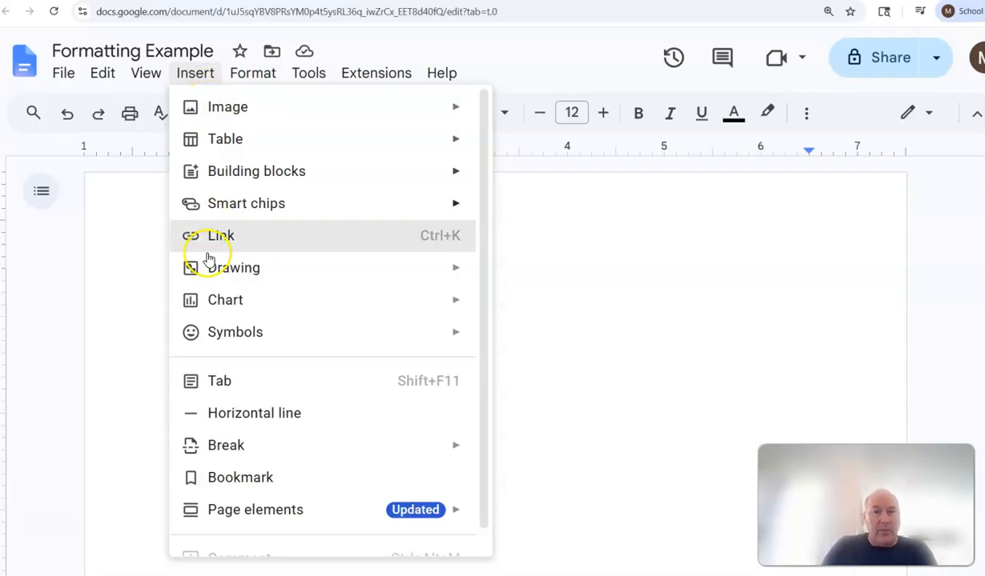
pyautogui.moveTo(272, 517)
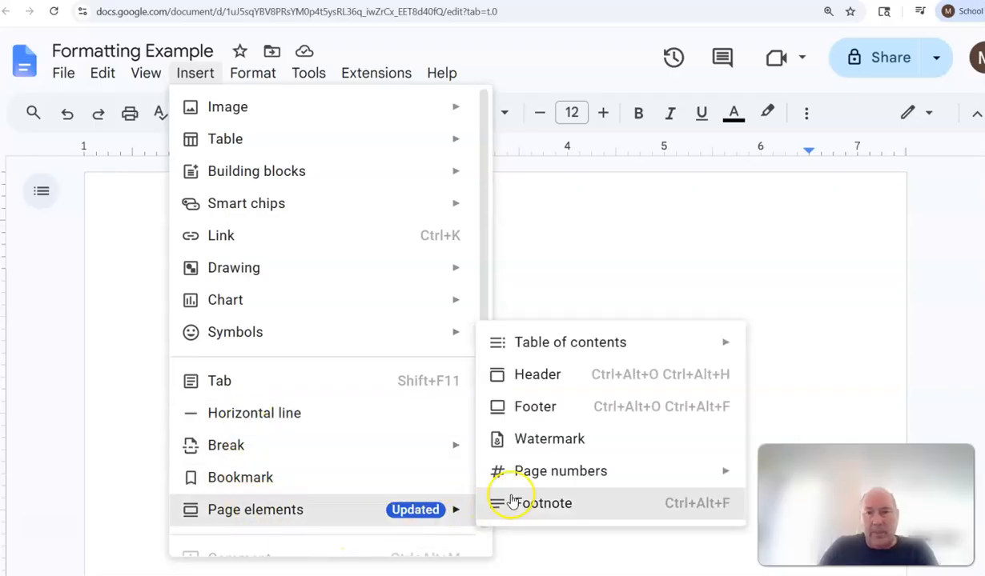
pyautogui.moveTo(538, 486)
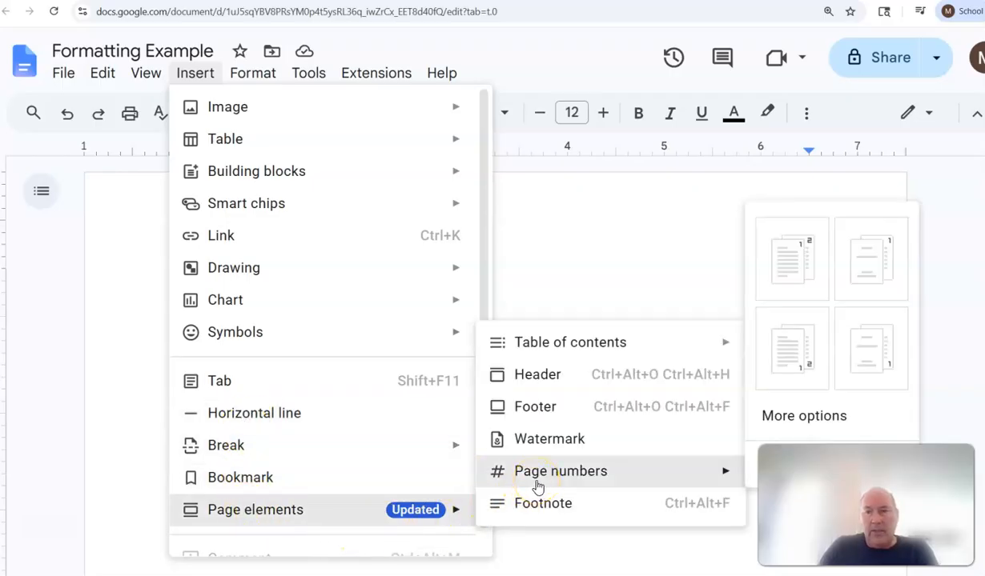
pyautogui.click(791, 260)
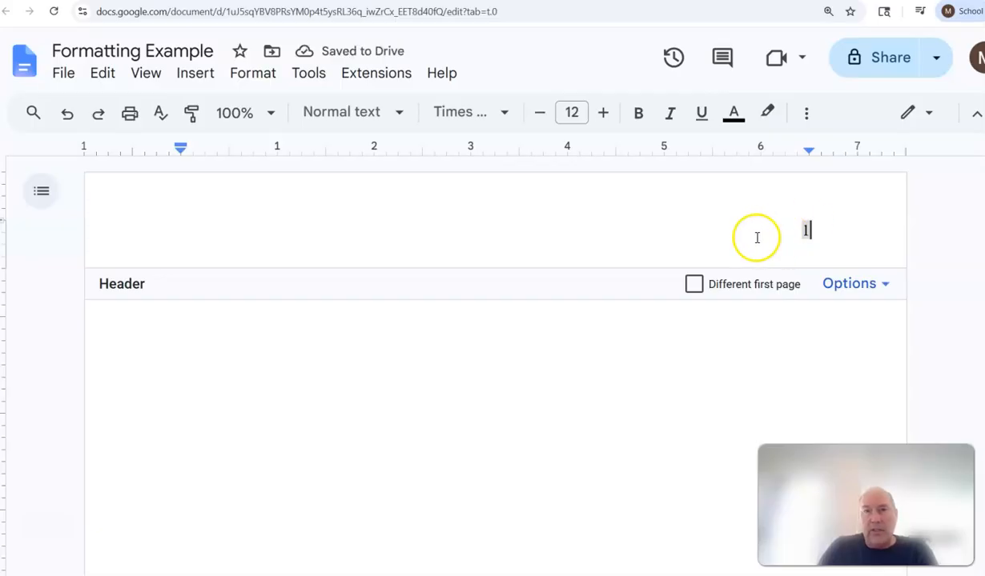
# Format the header's page number as 12-point Times New Roman.
pyautogui.moveTo(795, 230); pyautogui.dragTo(826, 228)
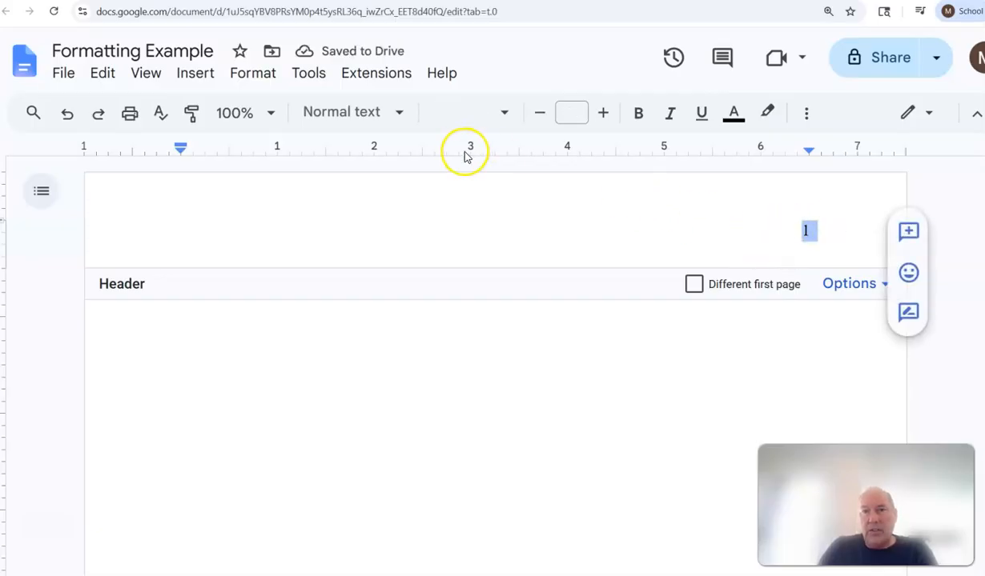
pyautogui.click(510, 113)
pyautogui.click(492, 231)
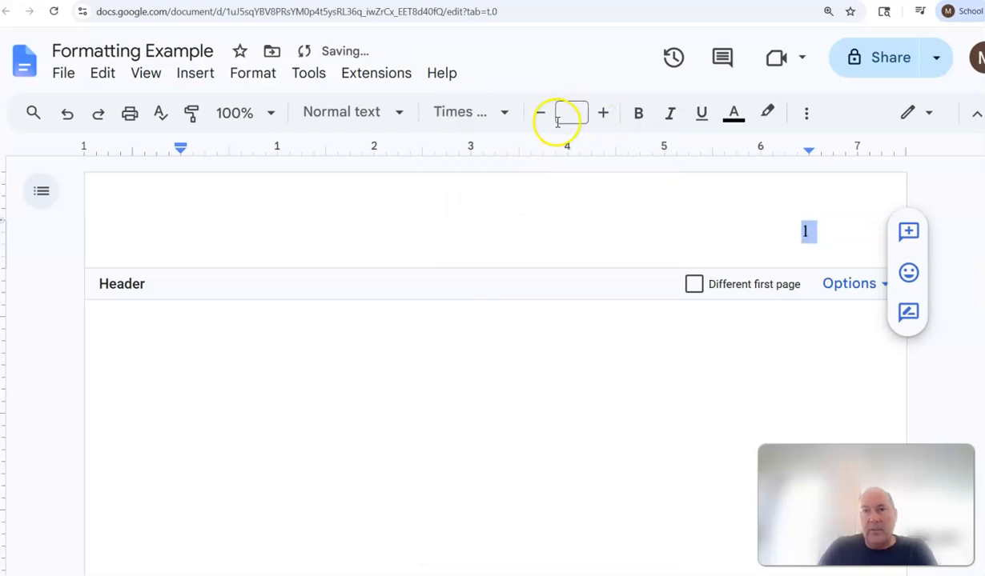
pyautogui.click(571, 113)
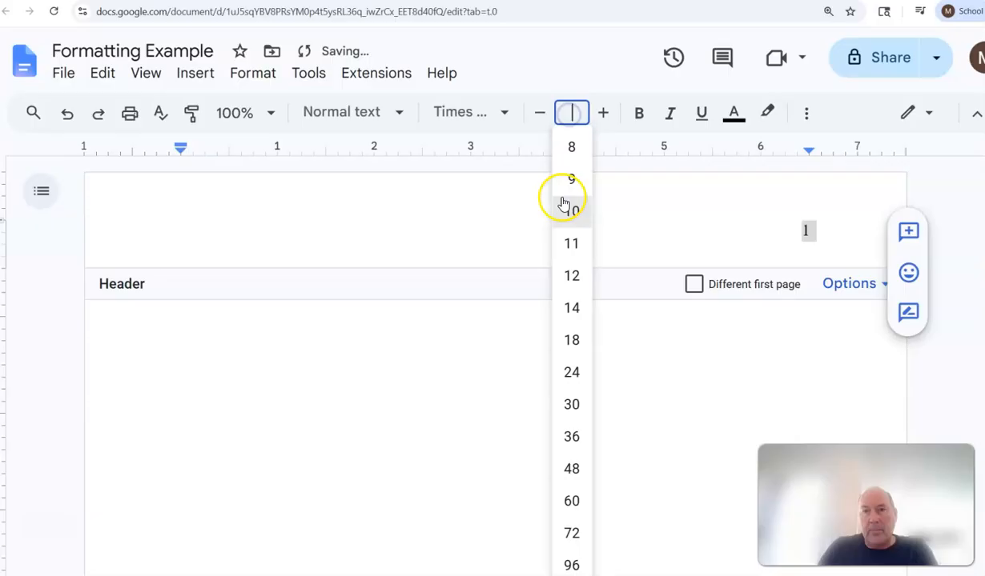
pyautogui.click(572, 275)
# Enter the student's last name and a space before the header's page number, and return to the document body.
pyautogui.click(743, 217)
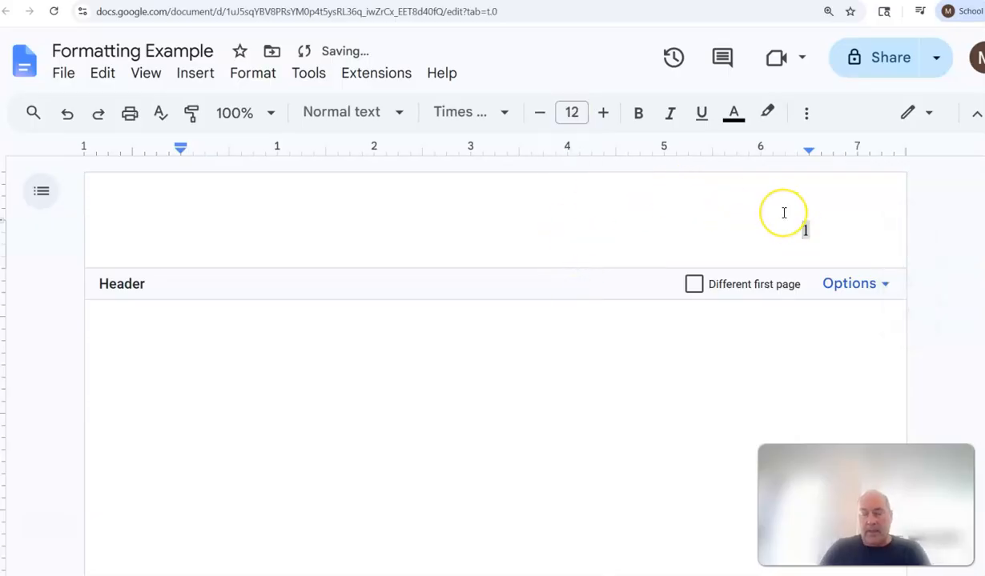
pyautogui.write('Dough')
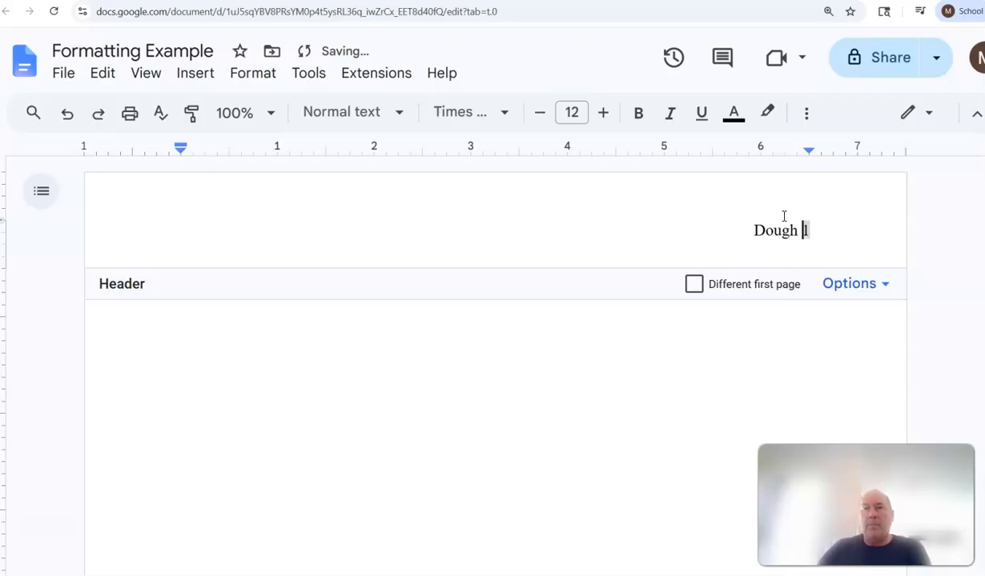
pyautogui.click(644, 338)
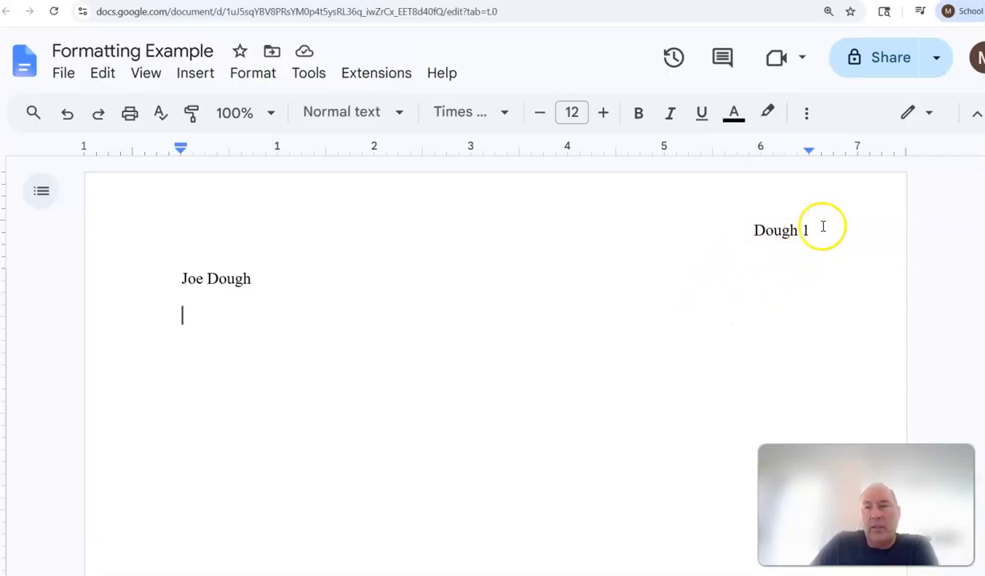
pyautogui.click(193, 73)
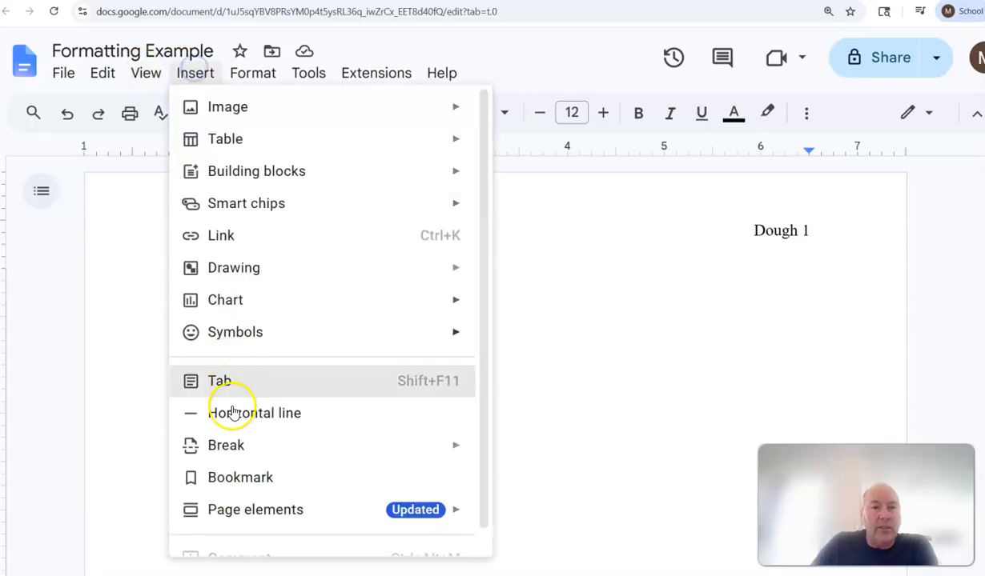
pyautogui.moveTo(336, 512)
pyautogui.moveTo(571, 469)
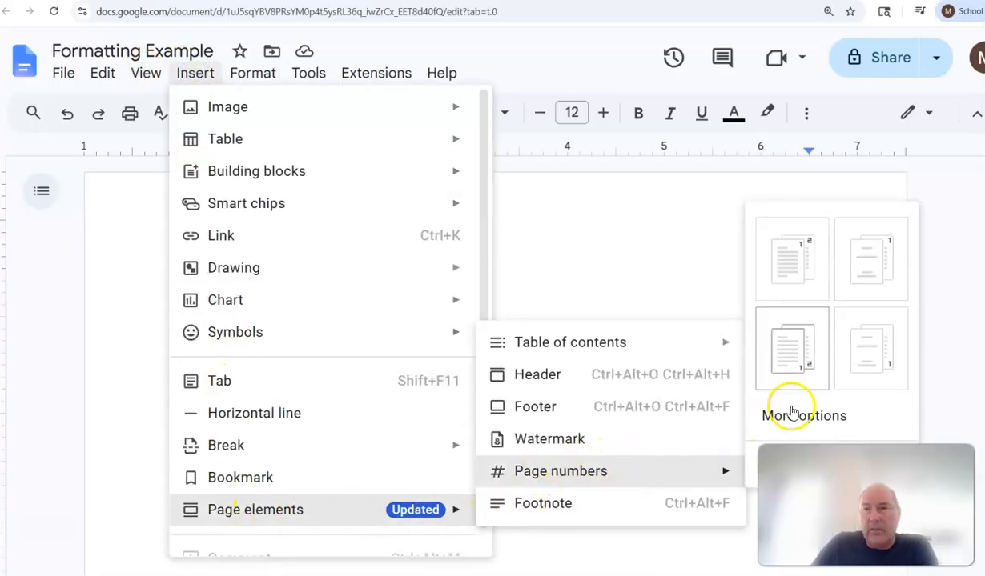
pyautogui.click(814, 257)
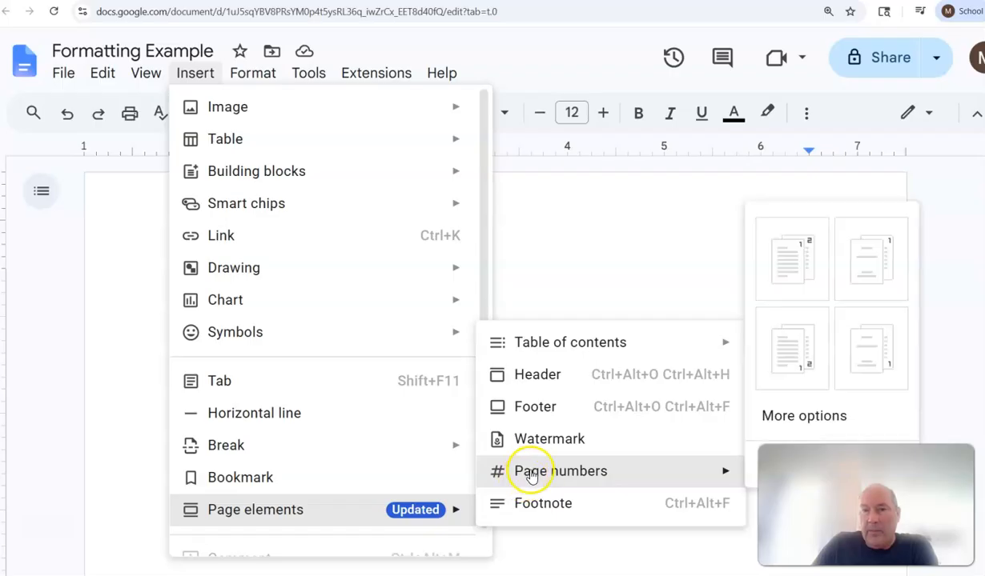
pyautogui.click(111, 318)
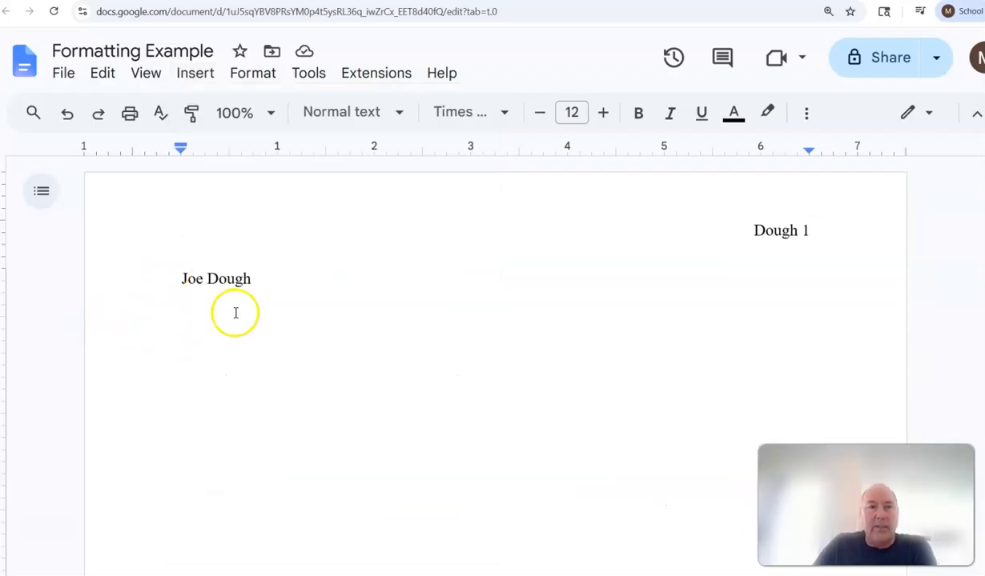
# Add heading lines below the student's name with the professor's title and name, "English C1000, CRN#", and "30 May 2026".
pyautogui.write('Professor Hunt')
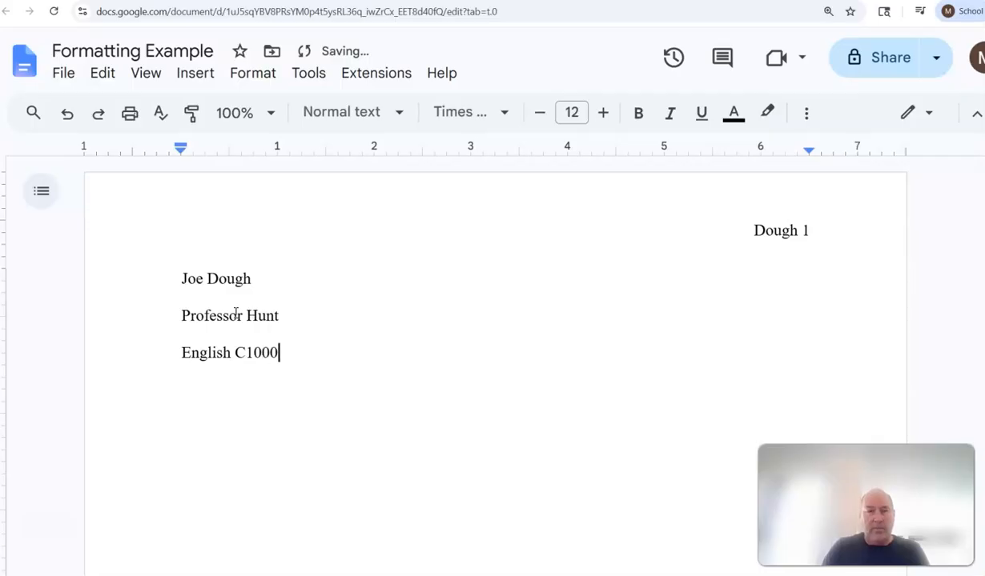
pyautogui.write('CRN#')
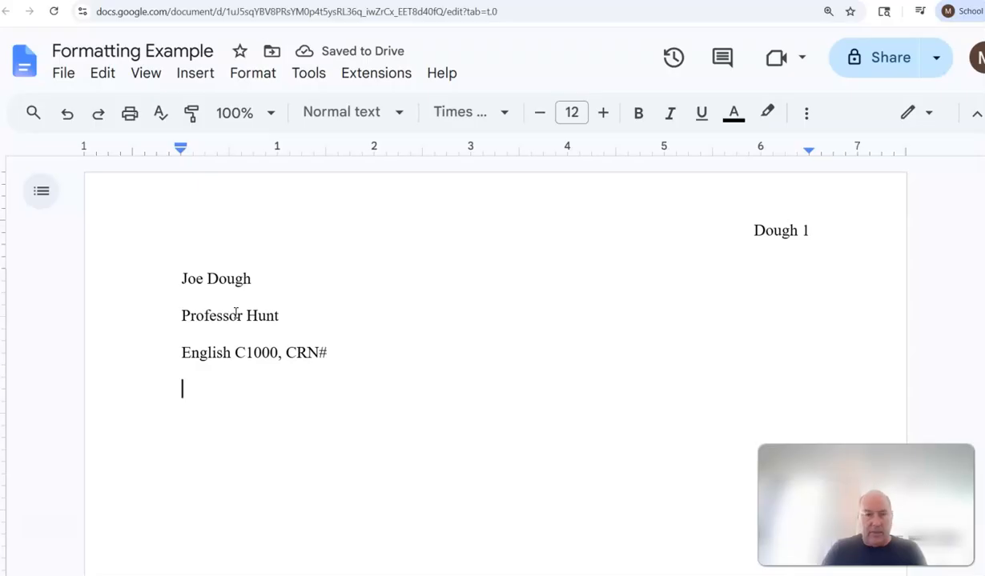
pyautogui.write('30 May 2026')
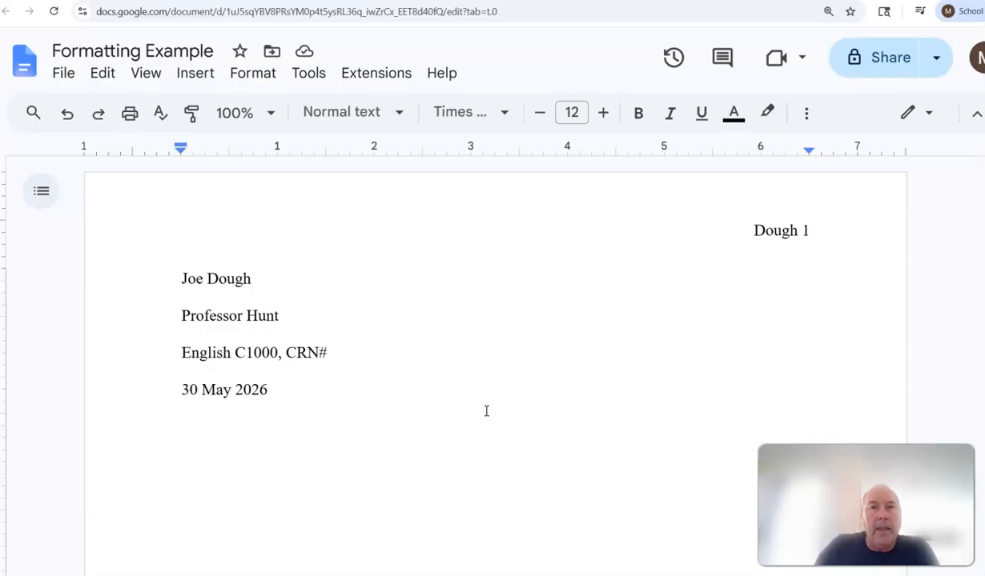
# Add the centered title "Awesome Title" on the line below the date.
pyautogui.click(806, 113)
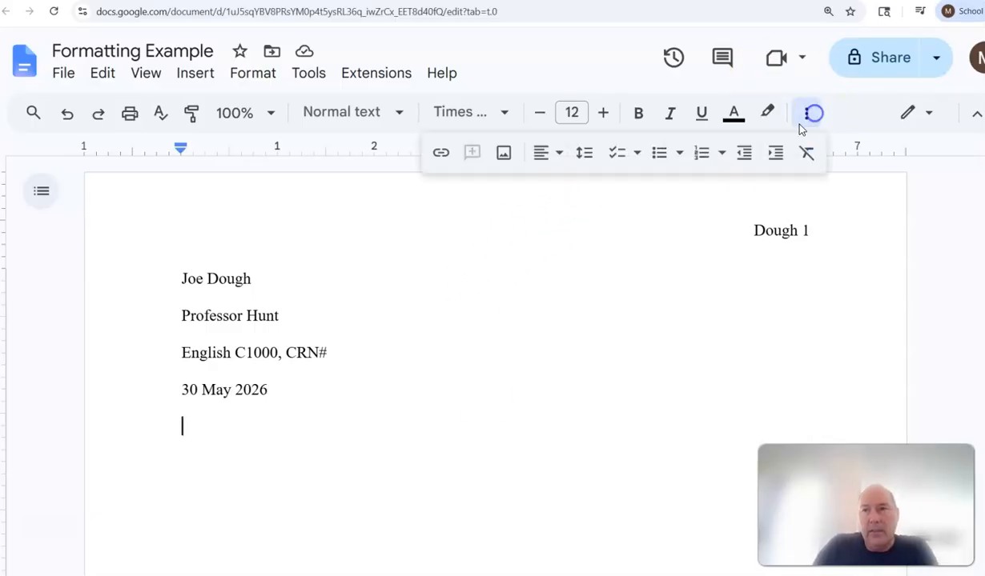
pyautogui.click(550, 155)
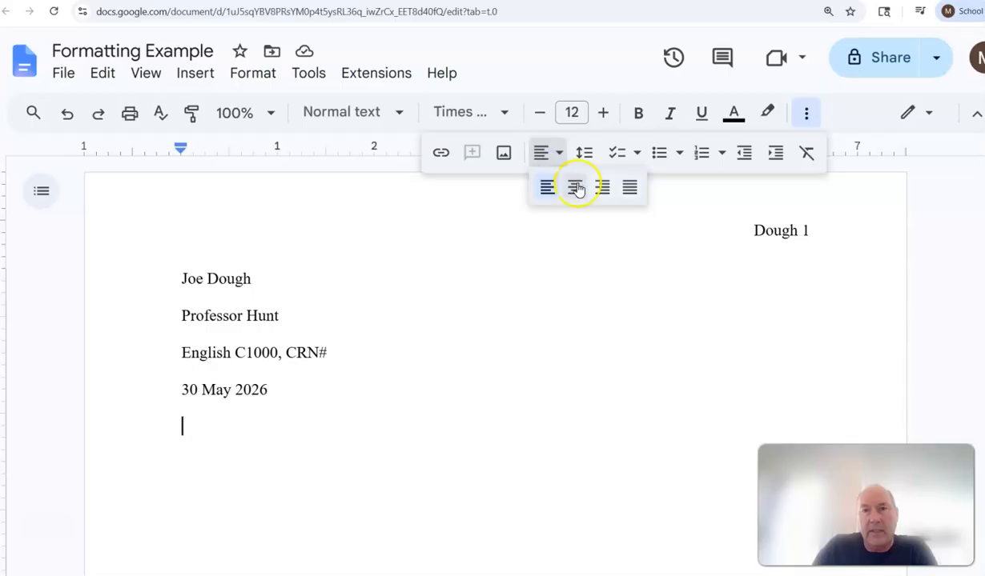
pyautogui.click(575, 188)
pyautogui.write('Awesome Title')
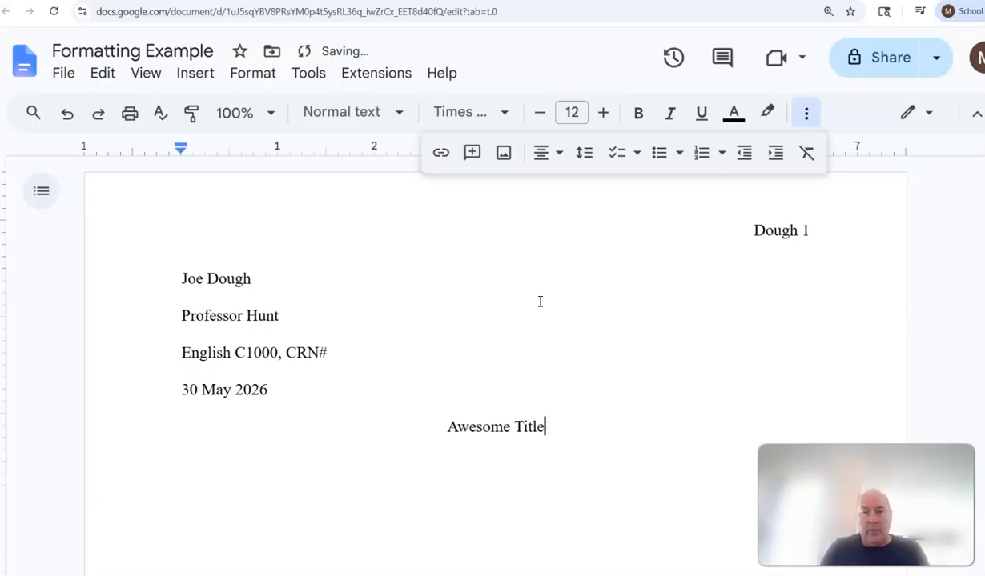
# Start a left-aligned paragraph below the title and set its first-line indent to 0.5 inch.
pyautogui.press('Return')
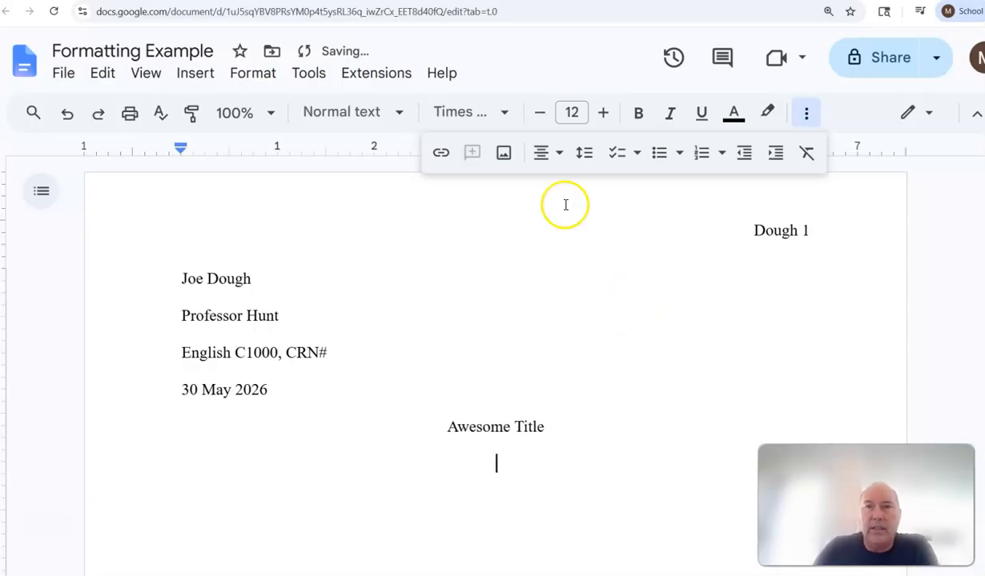
pyautogui.click(551, 152)
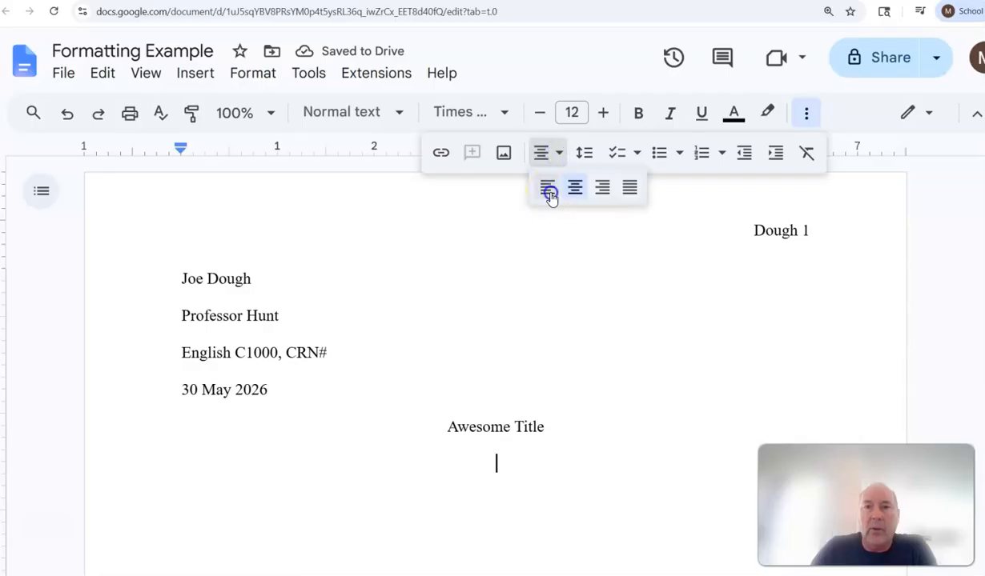
pyautogui.click(548, 192)
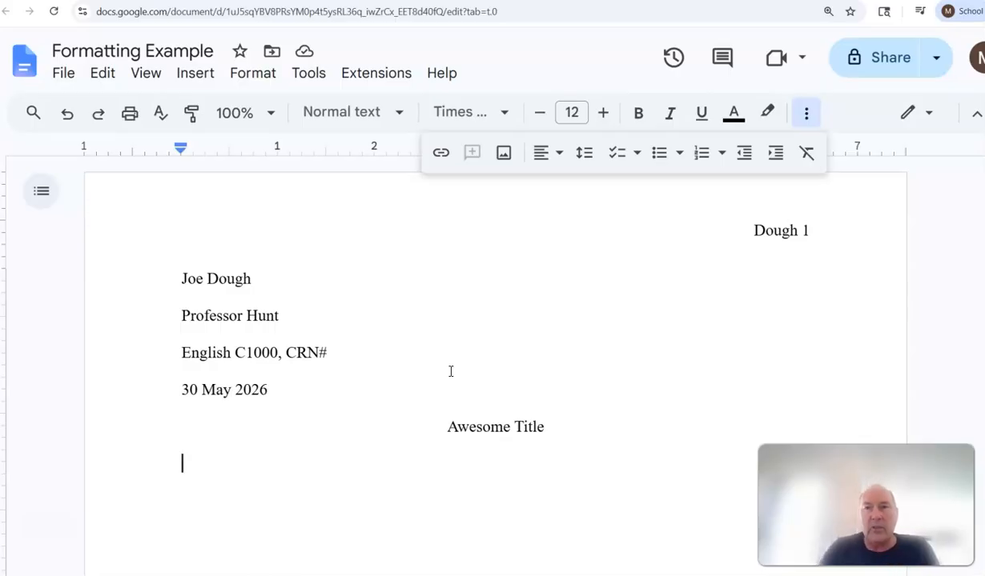
pyautogui.click(807, 113)
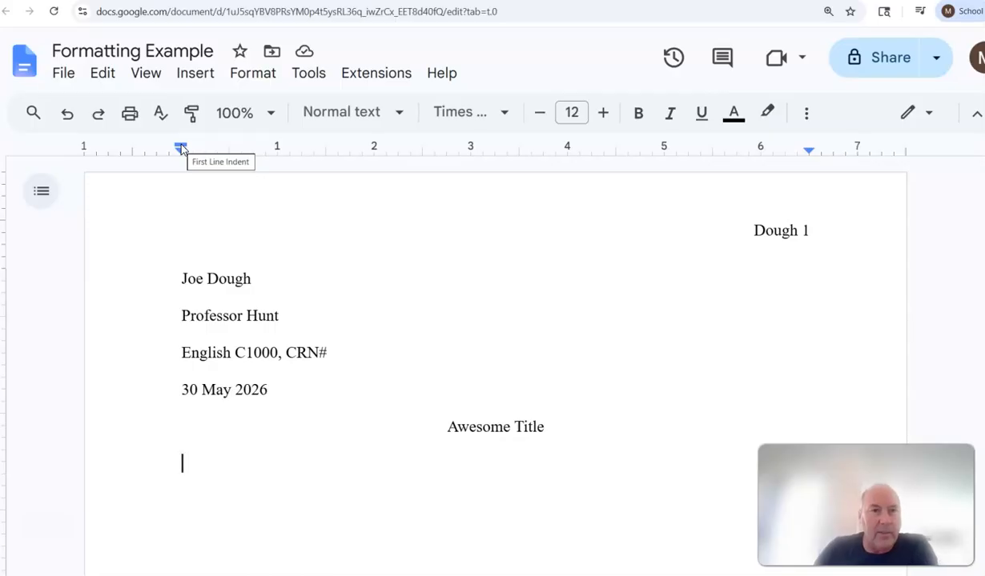
pyautogui.moveTo(181, 149); pyautogui.dragTo(229, 149)
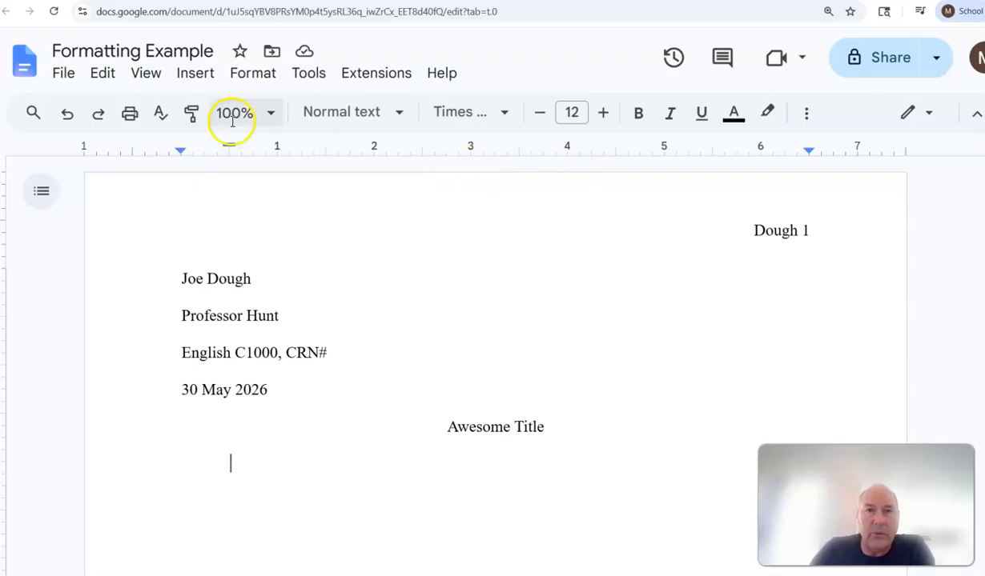
# Hide the document's ruler and show it again.
pyautogui.click(197, 77)
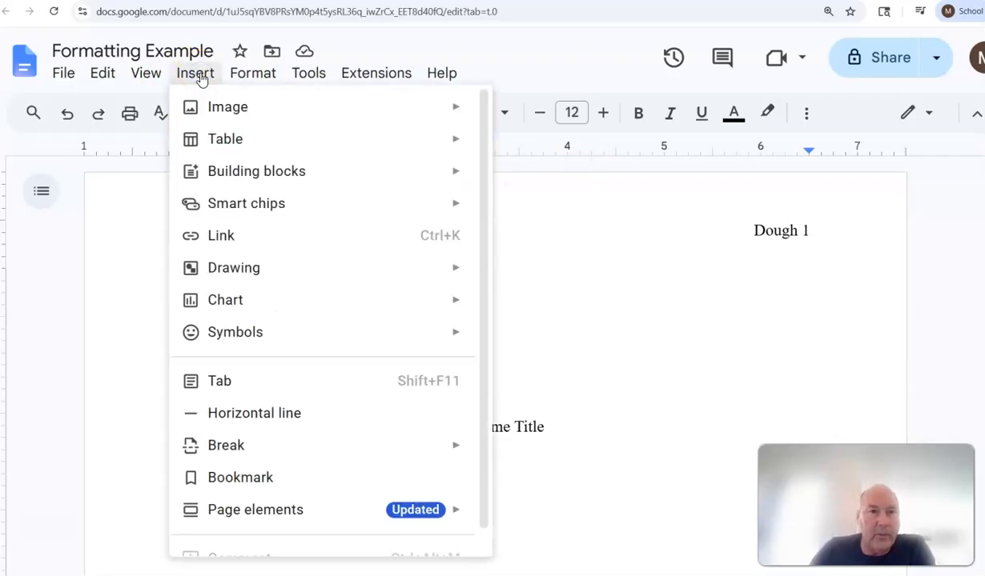
pyautogui.click(145, 76)
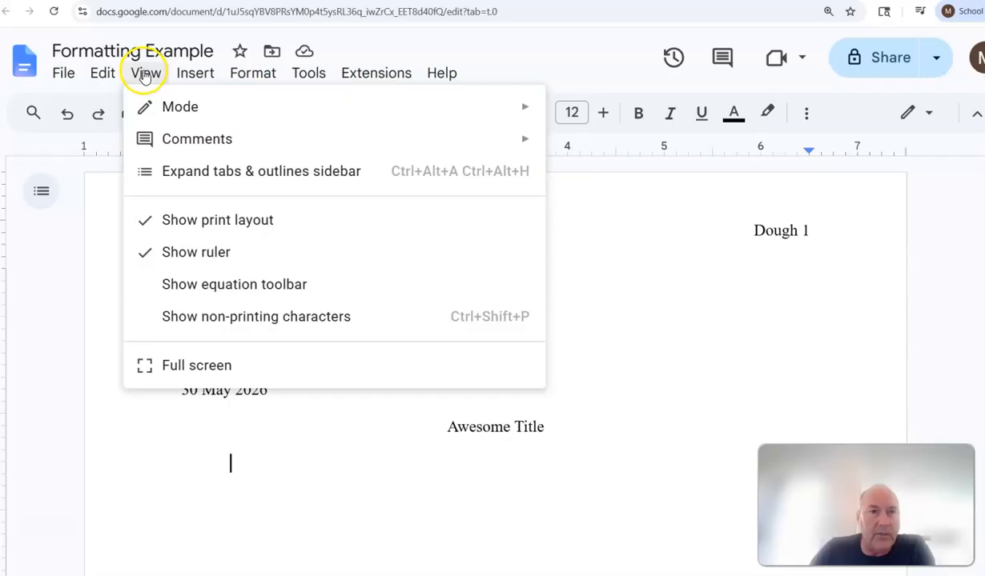
pyautogui.click(165, 255)
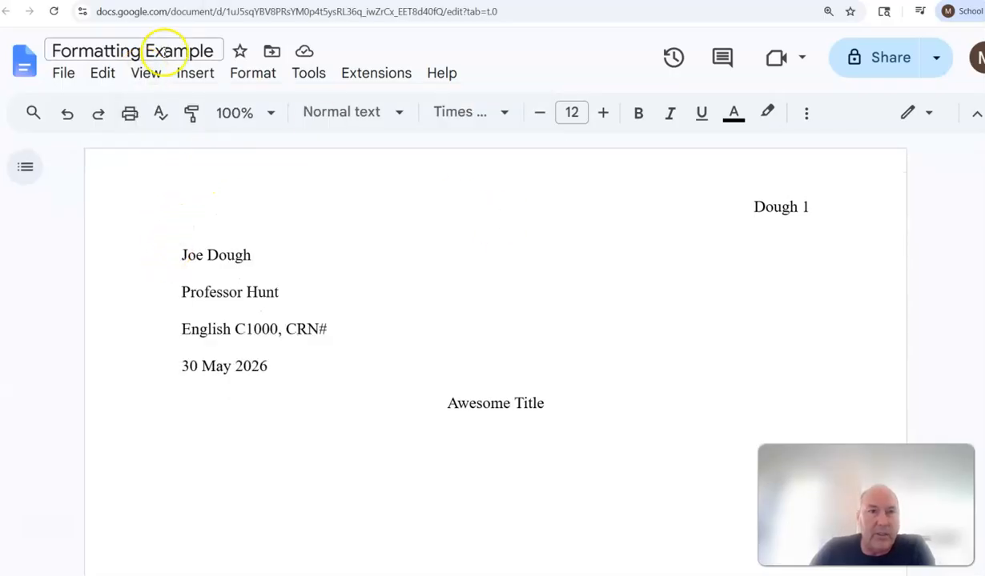
pyautogui.click(149, 75)
pyautogui.click(154, 255)
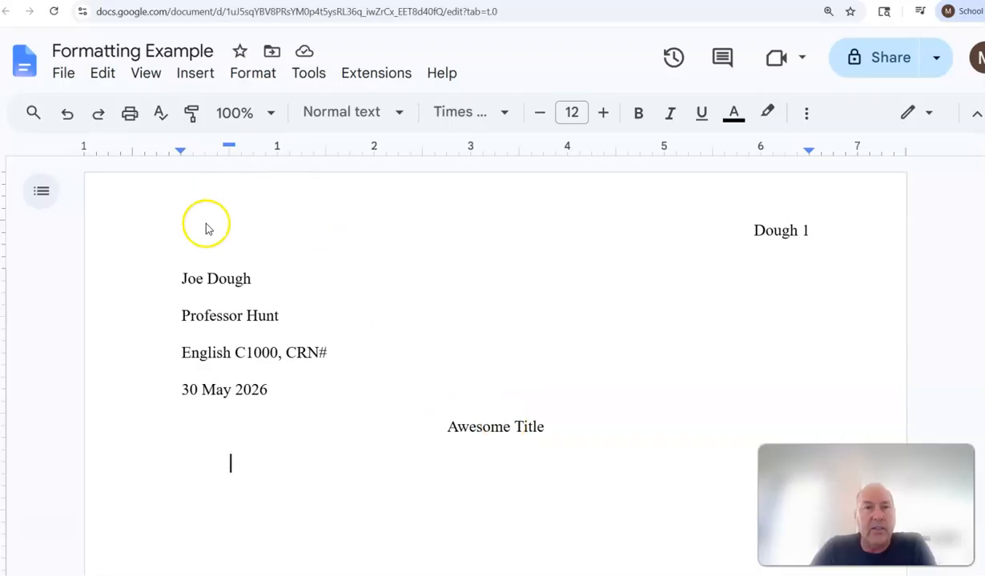
# Begin the paragraph below the title with "The first is indented one half inch by using the “hockey puck” in the ruler tools, and the".
pyautogui.click(291, 470)
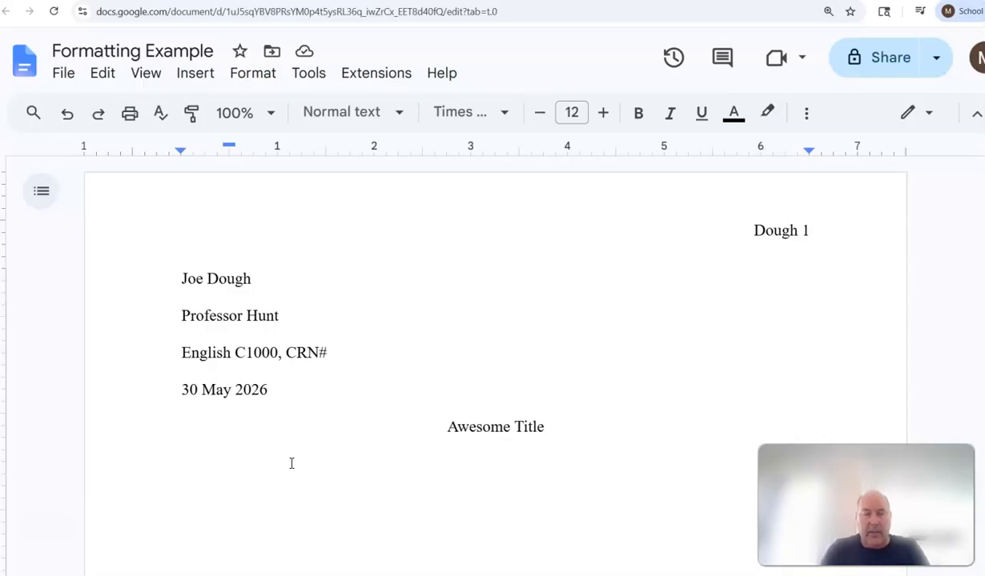
pyautogui.write('Sghe')
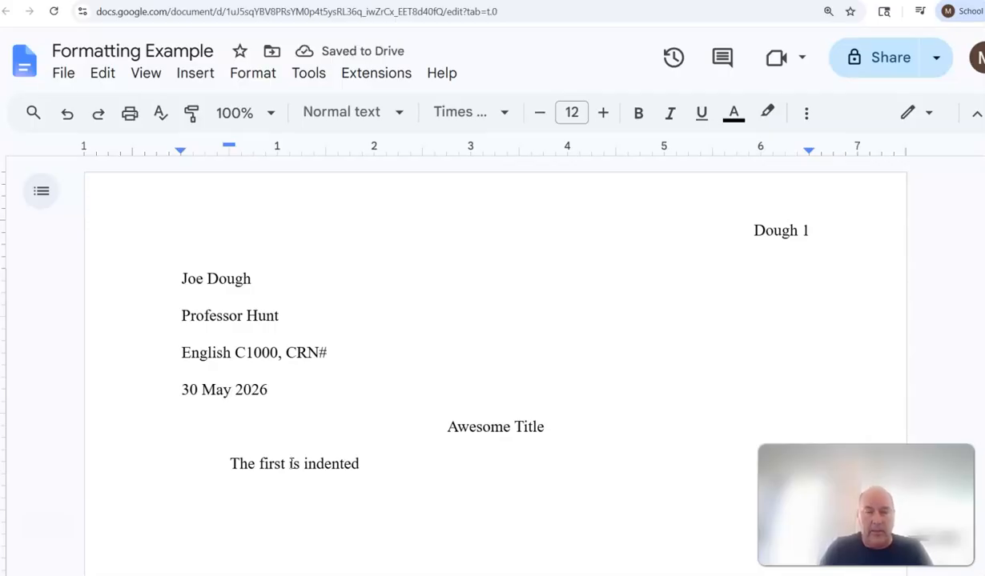
pyautogui.write('one half inc')
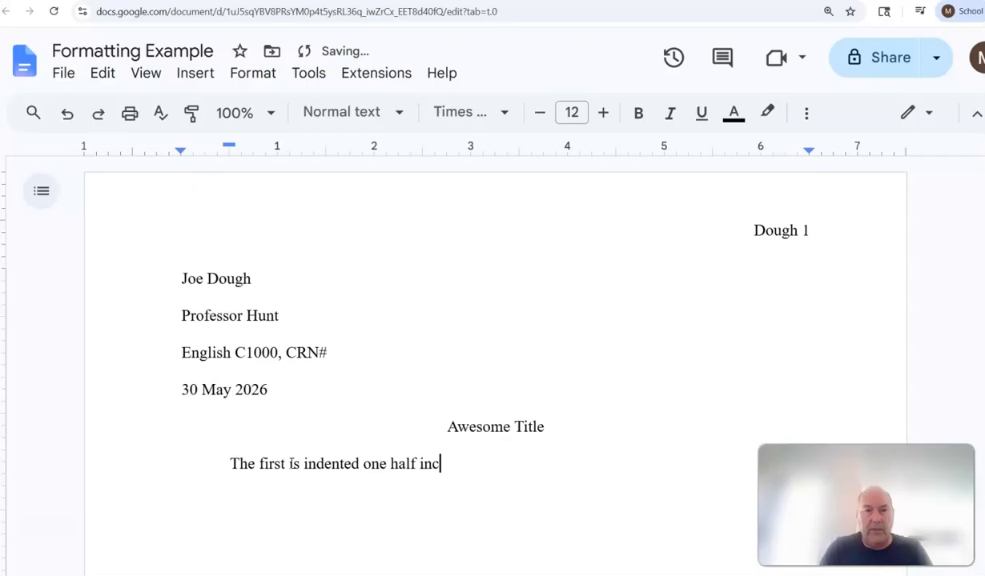
pyautogui.write('h by using the ')
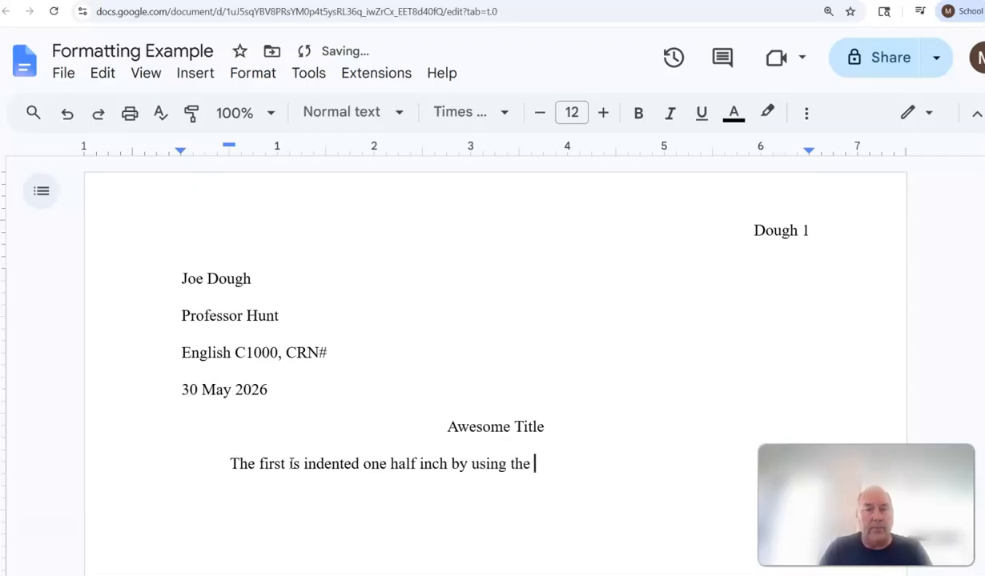
pyautogui.write('"ho')
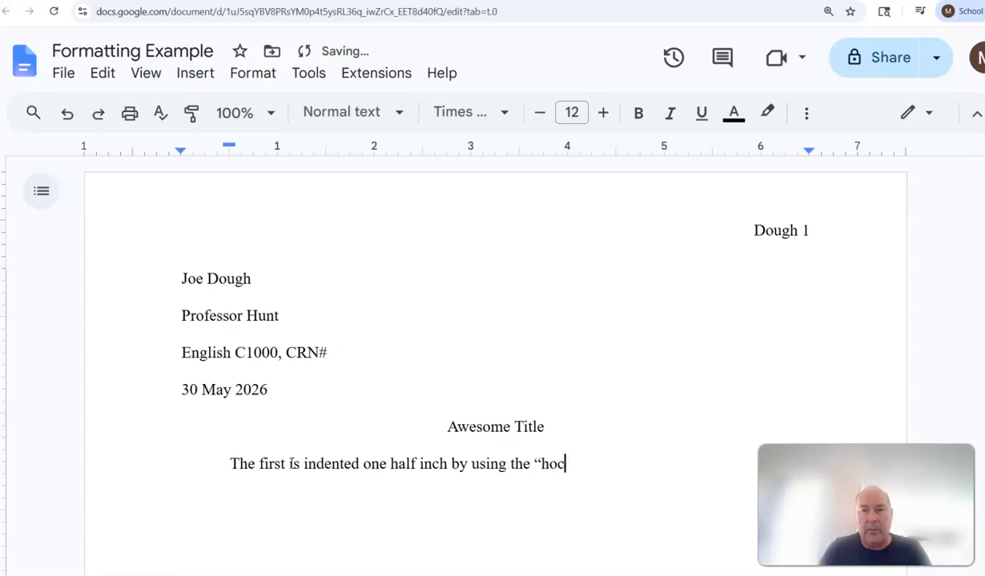
pyautogui.write('ckey puck” in the ruler tools, a')
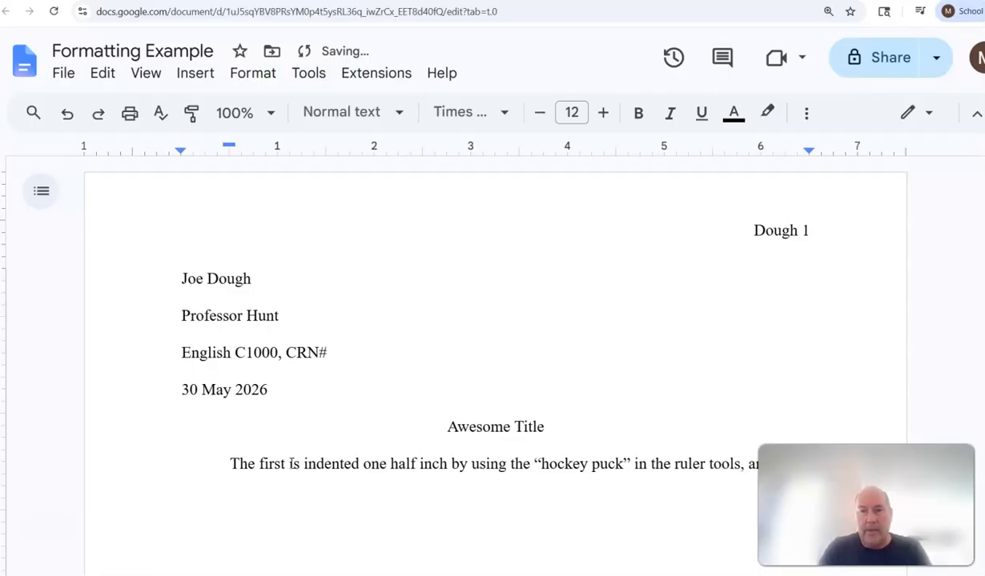
# Finish the body paragraph with "subsequent lines start on the left margin where the triangle is.".
pyautogui.write('subsequent lines')
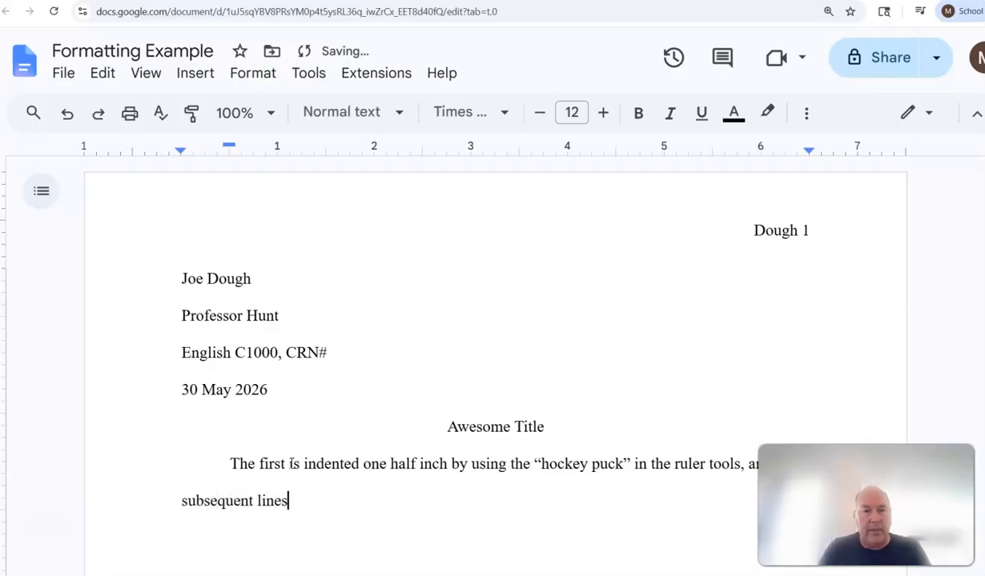
pyautogui.write(' start on the lfef')
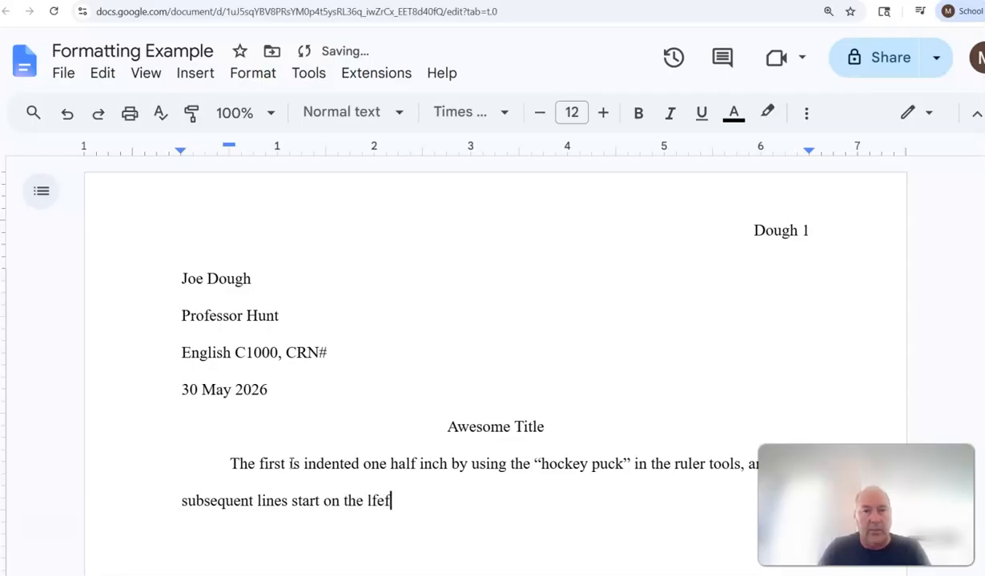
pyautogui.press('BackSpace')
pyautogui.press('BackSpace')
pyautogui.press('BackSpace')
pyautogui.write('eft ma')
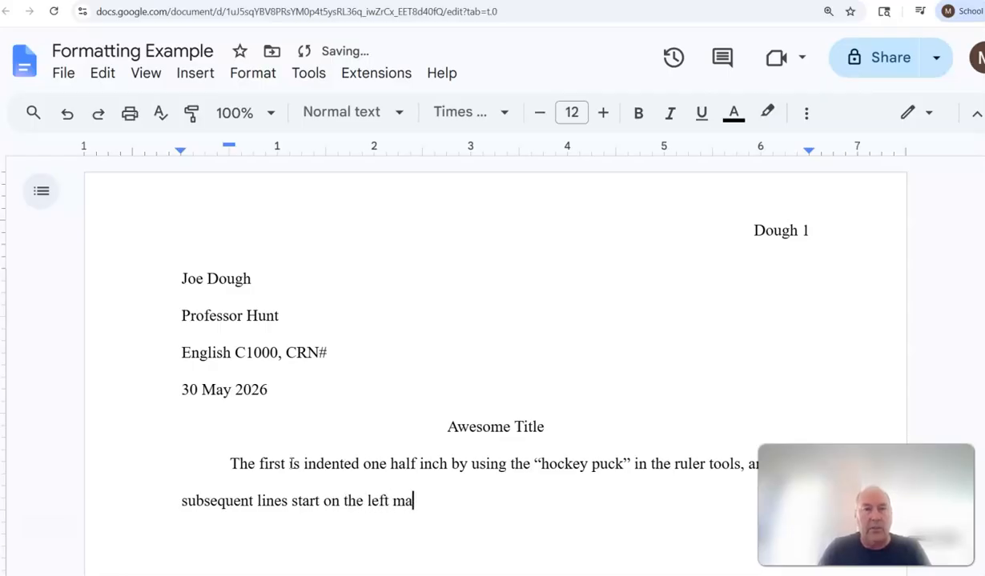
pyautogui.write('rgin whe')
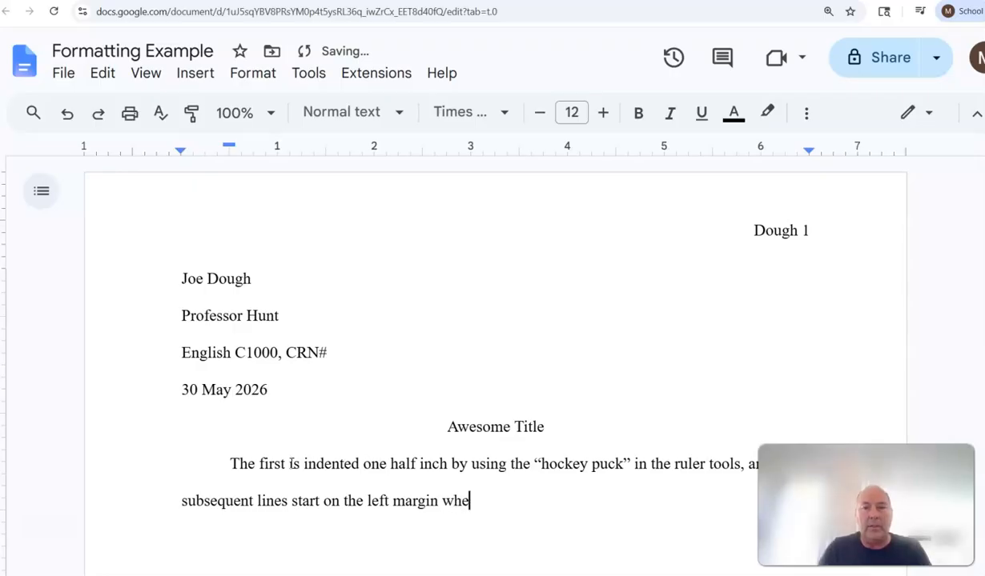
pyautogui.write('re the triangle is.')
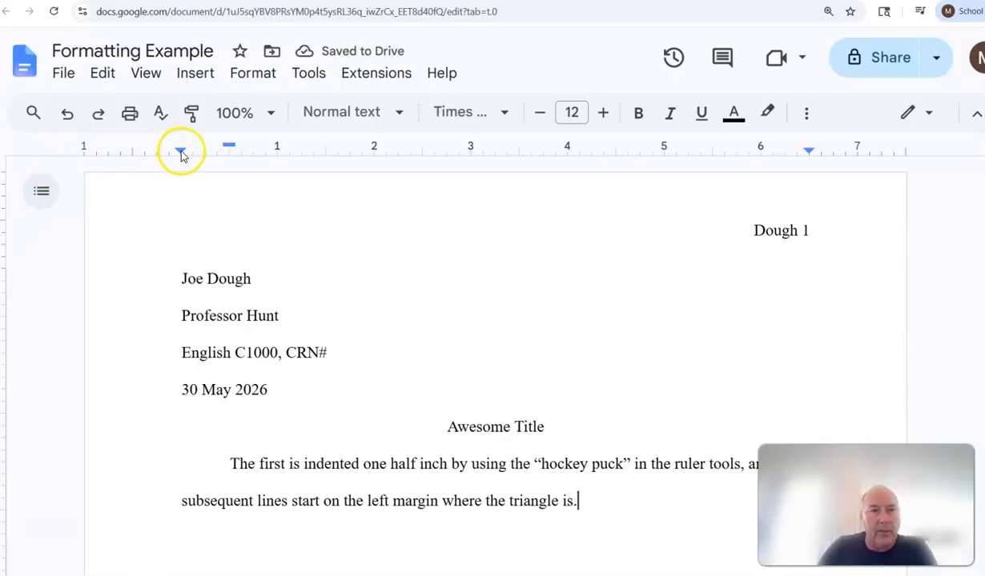
# Check the positions of the paragraph's left indent and first-line indent markers on the ruler.
pyautogui.moveTo(182, 152); pyautogui.dragTo(183, 154)
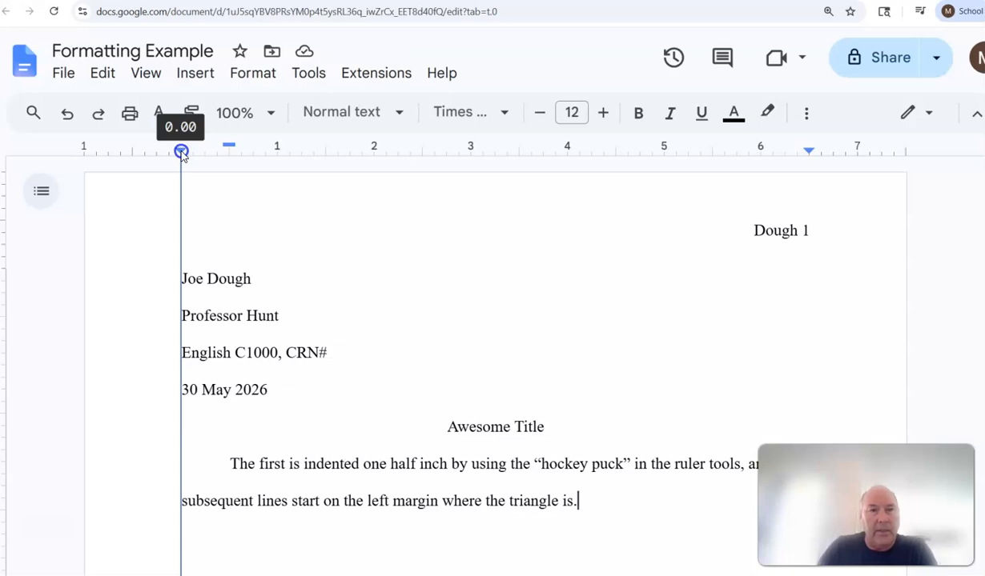
pyautogui.moveTo(182, 154)
pyautogui.mouseDown()
pyautogui.moveTo(222, 153)
pyautogui.moveTo(182, 164)
pyautogui.mouseUp()
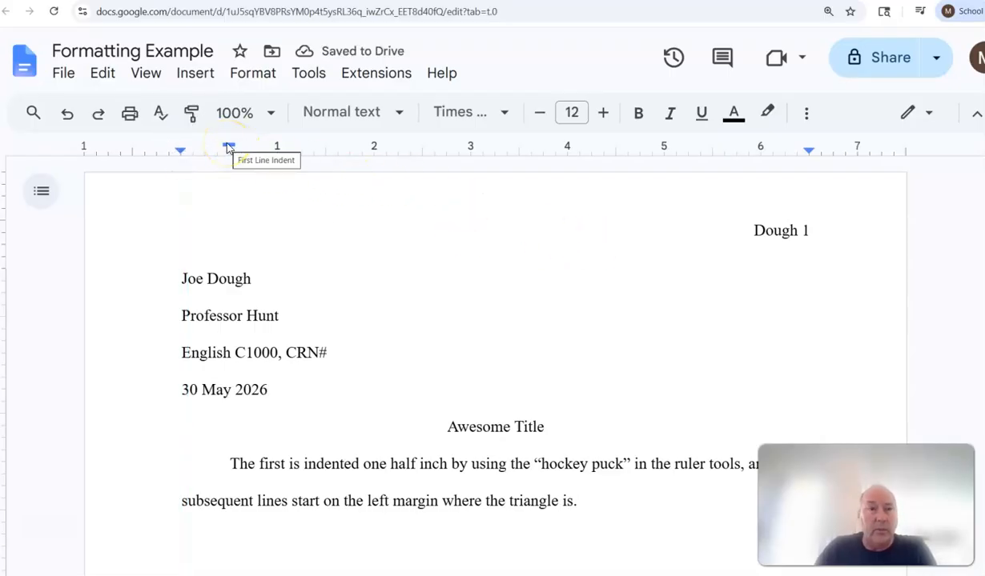
pyautogui.moveTo(229, 147); pyautogui.dragTo(228, 148)
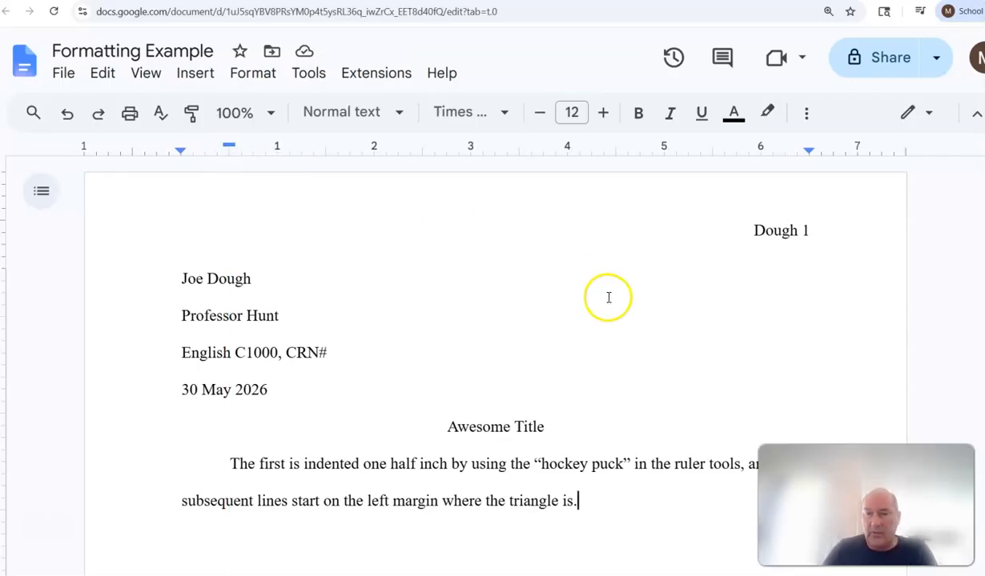
# Start a new paragraph after the sentence ending "where the triangle is.".
pyautogui.click(604, 502)
pyautogui.press('Return')
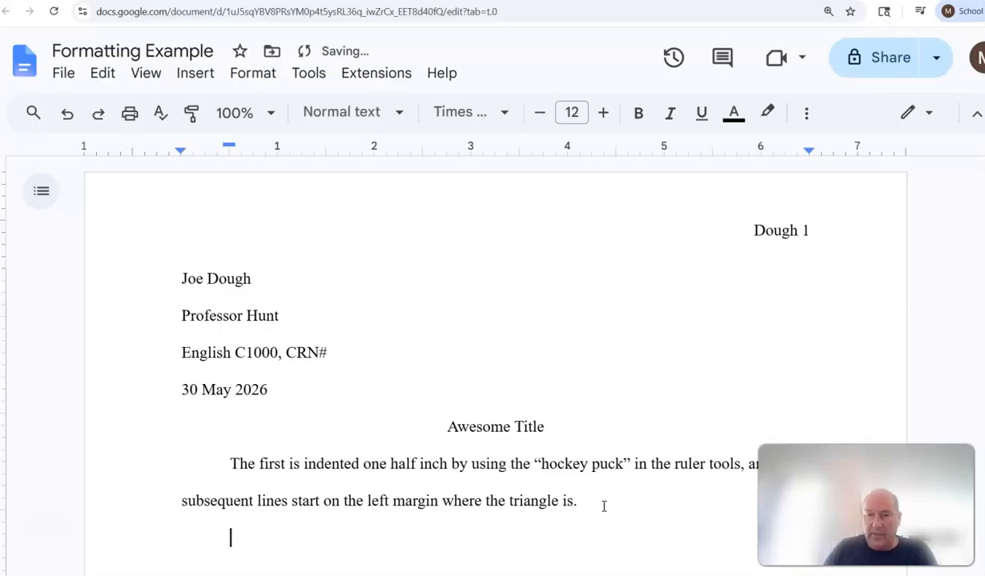
pyautogui.scroll(-1, 258, 525)
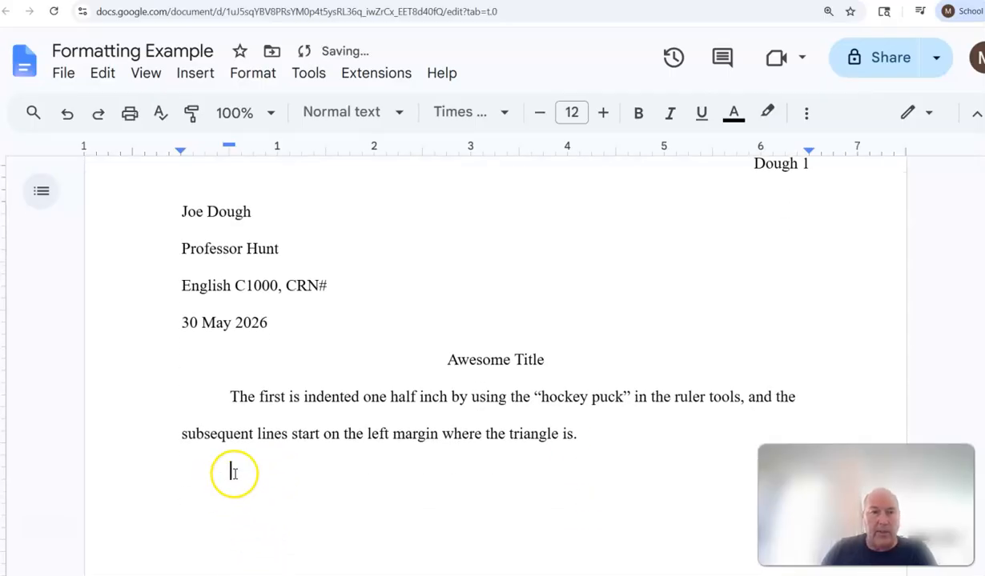